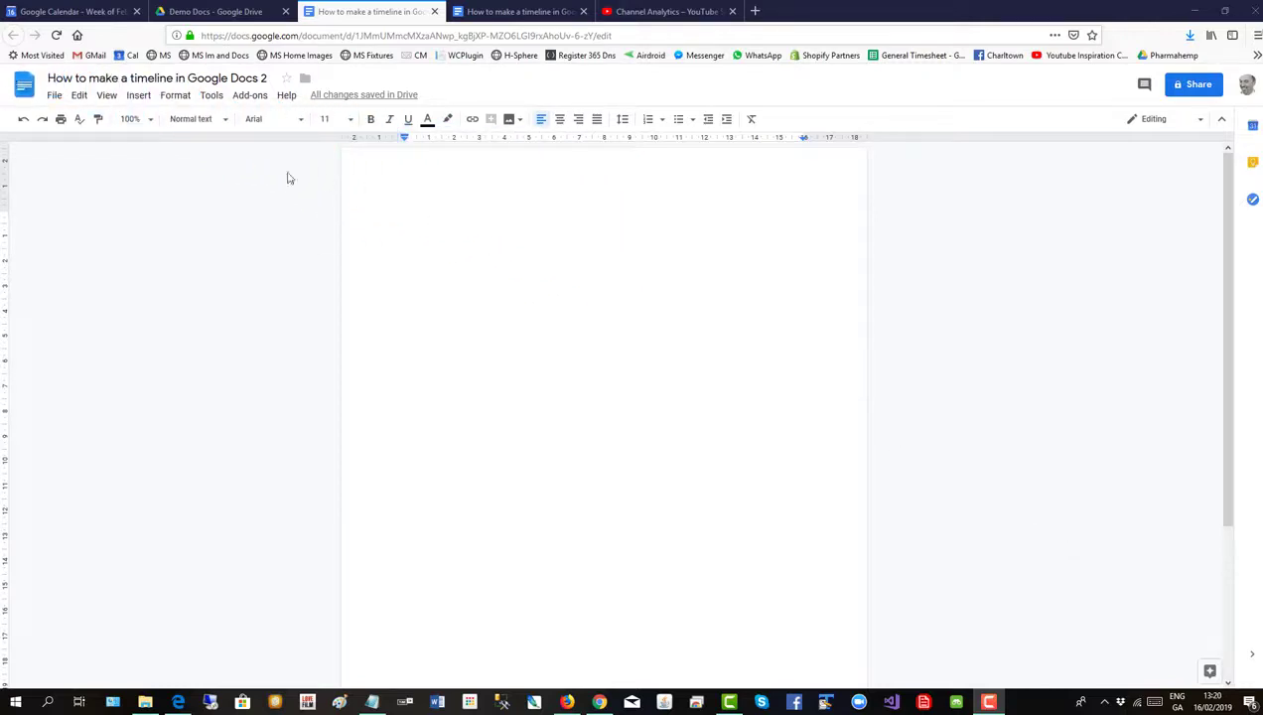
# Change the document's page orientation to landscape.
pyautogui.click(56, 96)
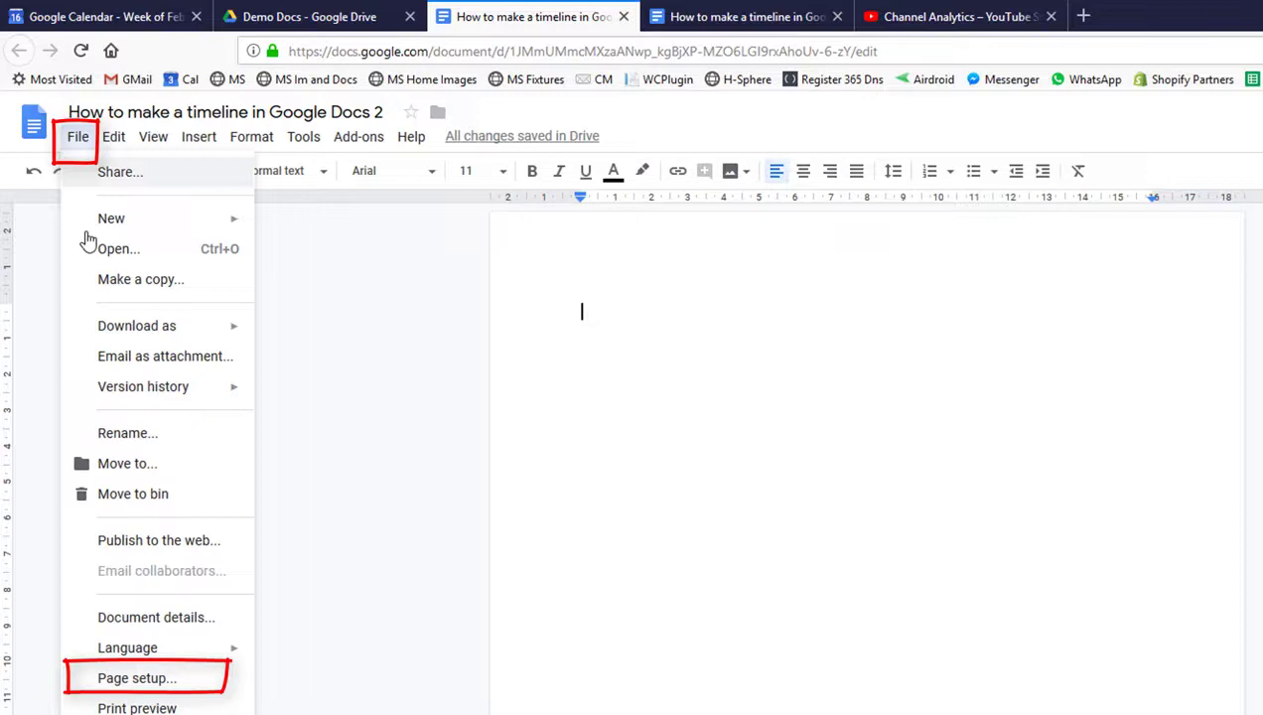
pyautogui.click(173, 682)
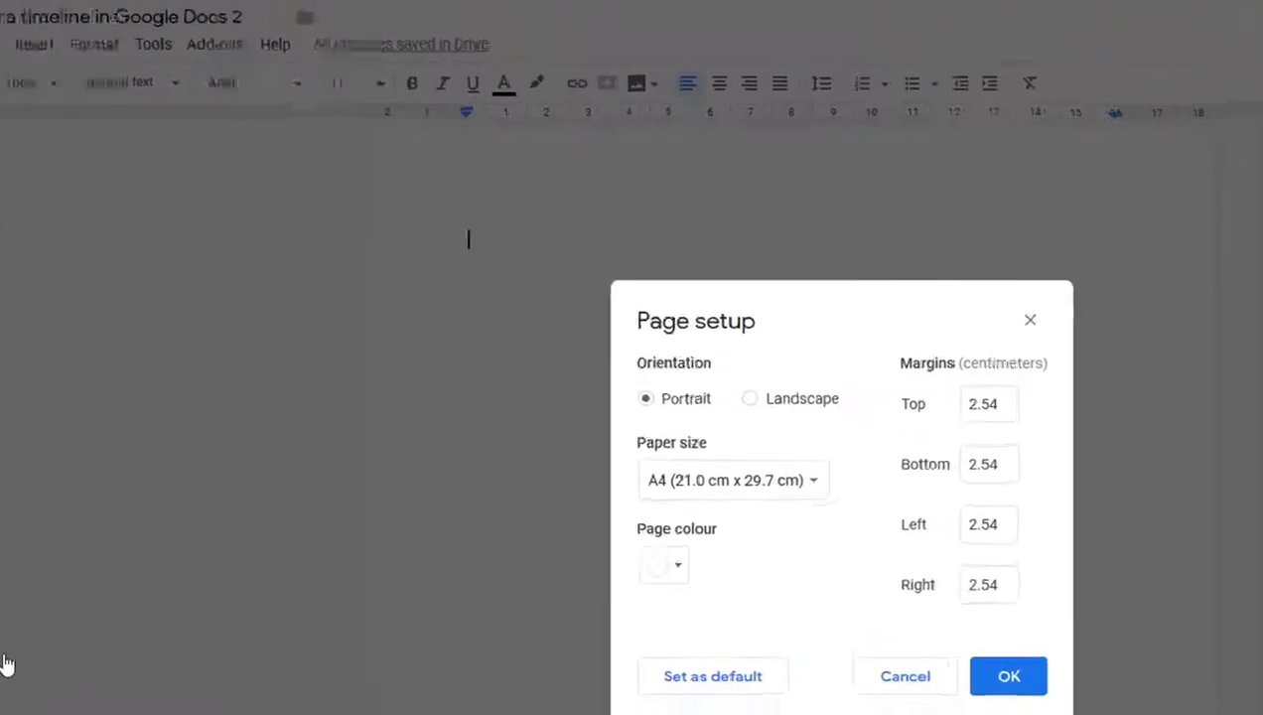
pyautogui.click(752, 398)
pyautogui.click(833, 612)
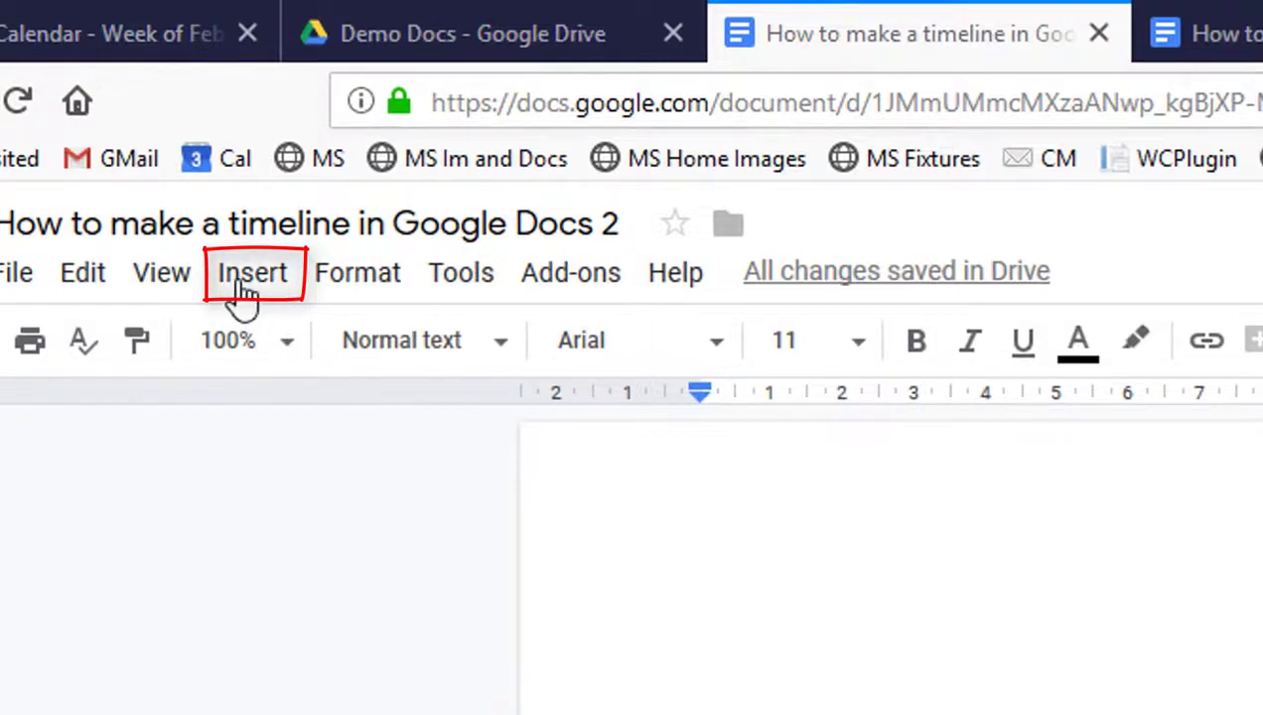
# Insert a new drawing into the document.
pyautogui.click(243, 288)
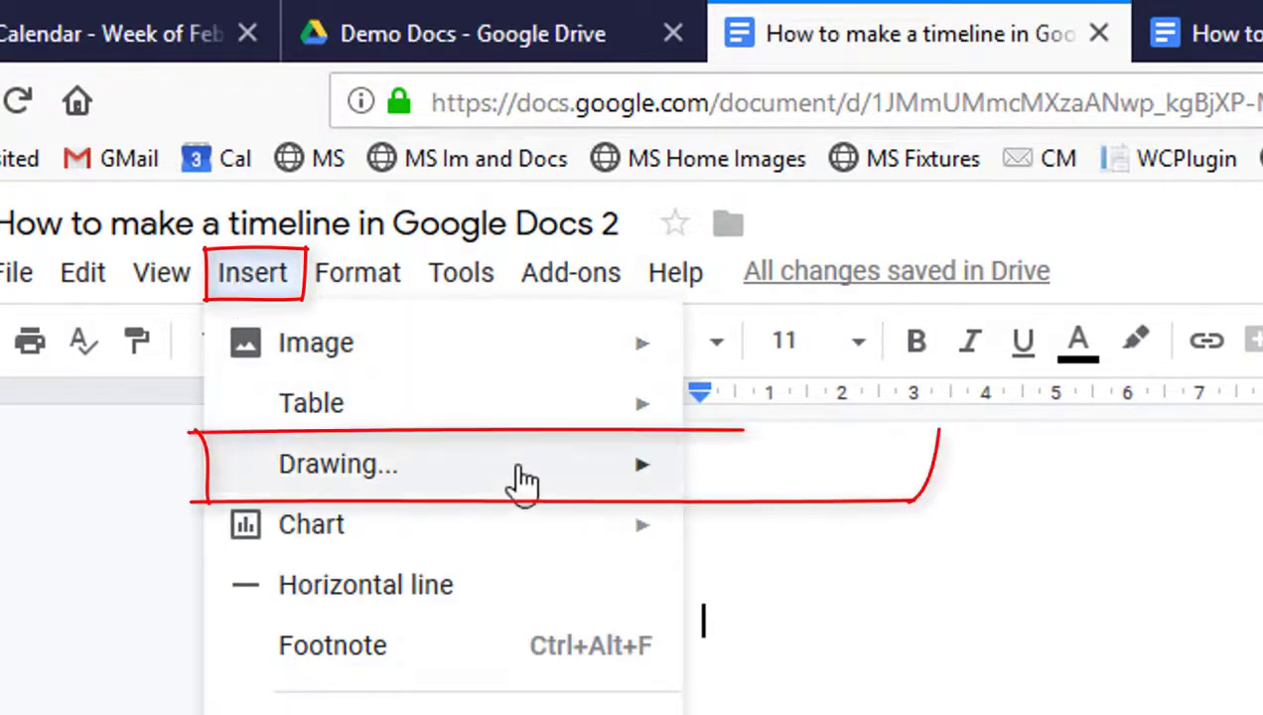
pyautogui.moveTo(544, 485)
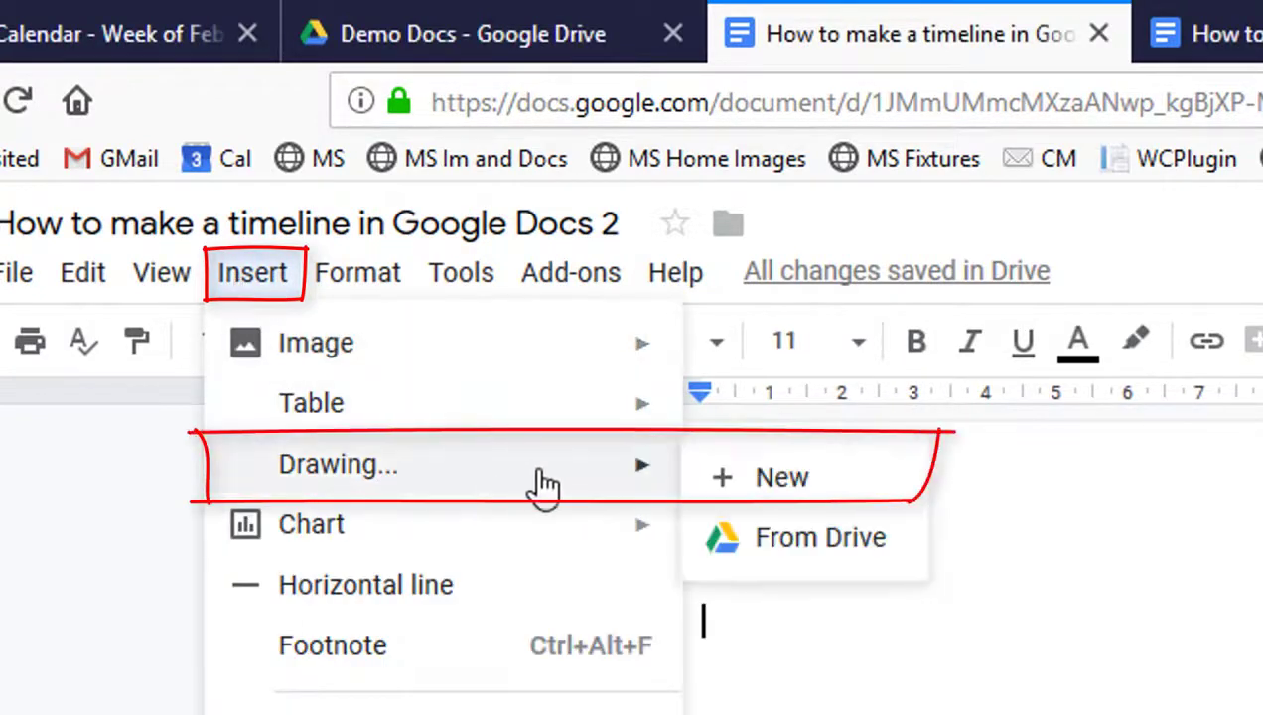
pyautogui.click(815, 500)
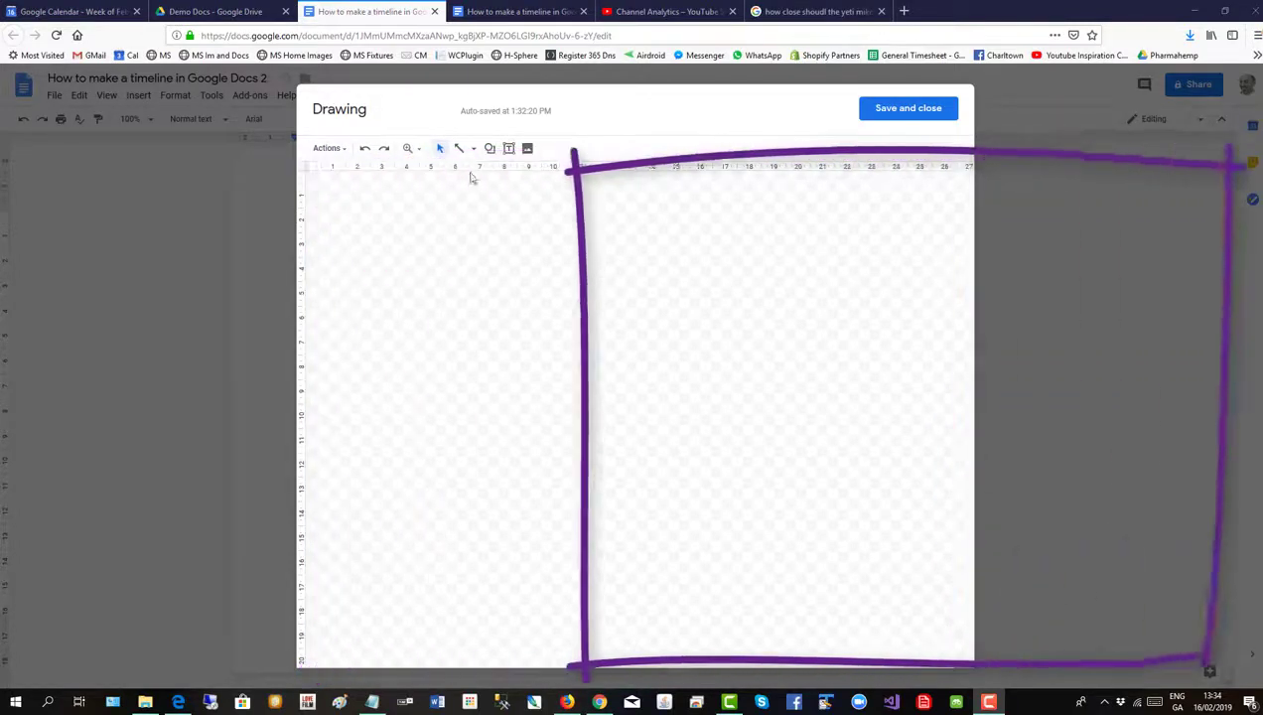
# Draw a horizontal arrow about 25 cm long across the canvas at about the 9 cm vertical ruler mark.
pyautogui.click(474, 149)
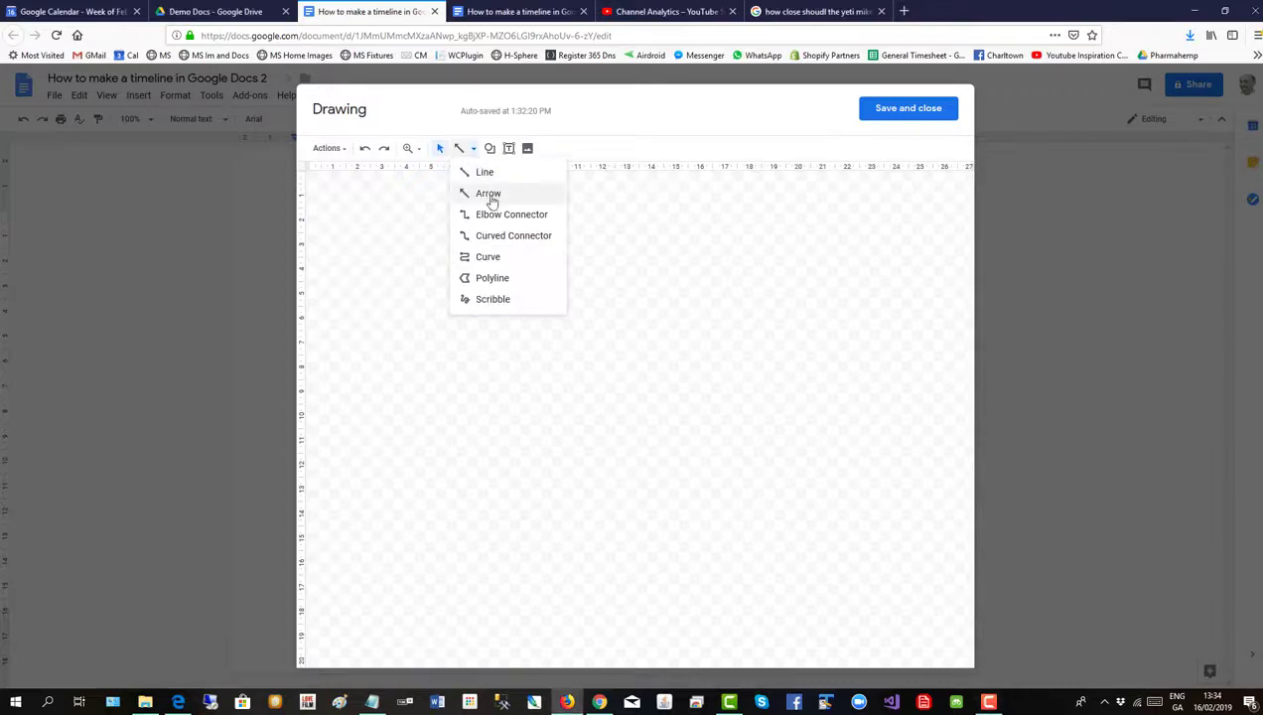
pyautogui.click(491, 194)
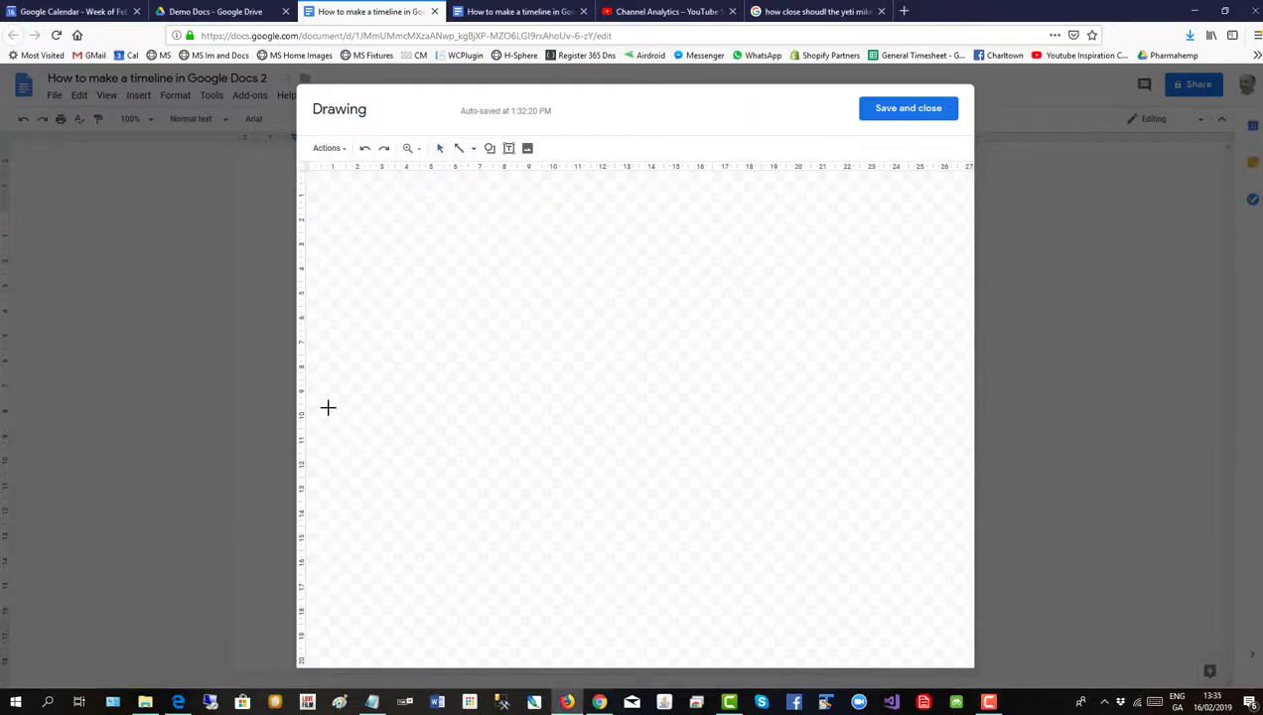
pyautogui.moveTo(313, 393); pyautogui.dragTo(925, 395)
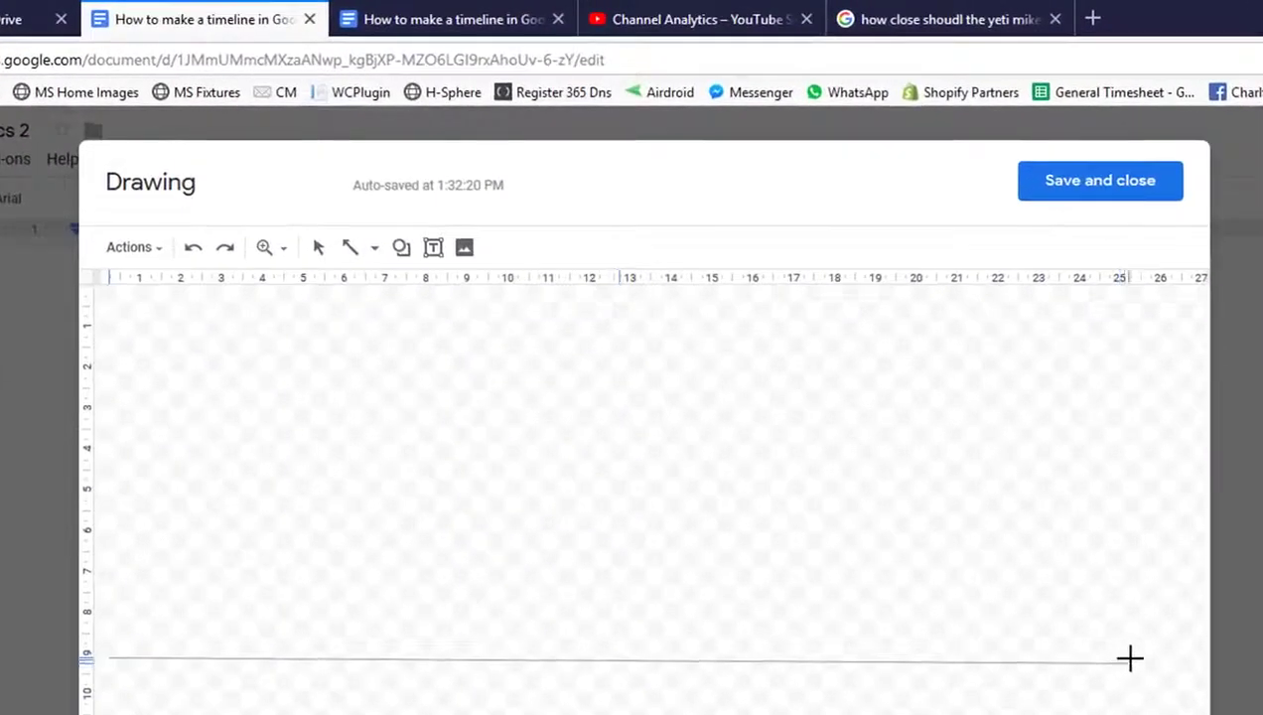
pyautogui.moveTo(1130, 657)
pyautogui.mouseDown()
pyautogui.moveTo(1178, 663)
pyautogui.moveTo(1148, 656)
pyautogui.mouseUp()
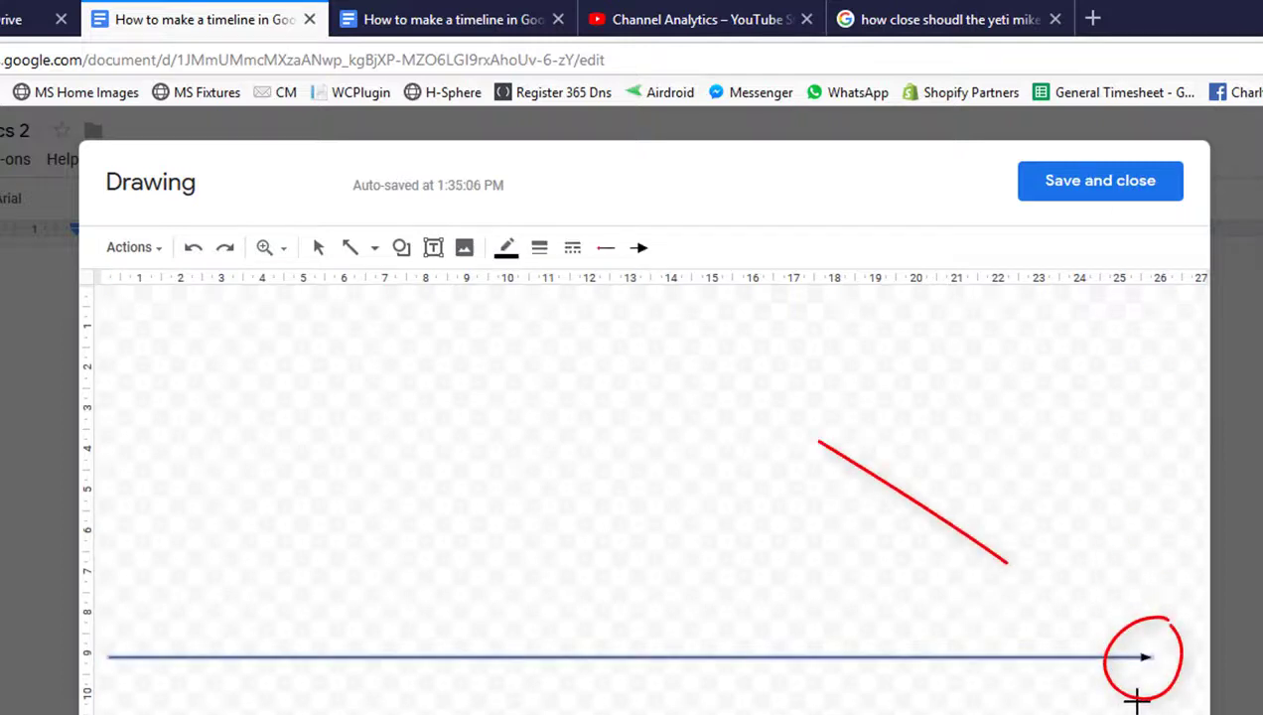
# Give the timeline arrow a solid arrowhead at its start as well and set the line thickness to 4px.
pyautogui.click(606, 247)
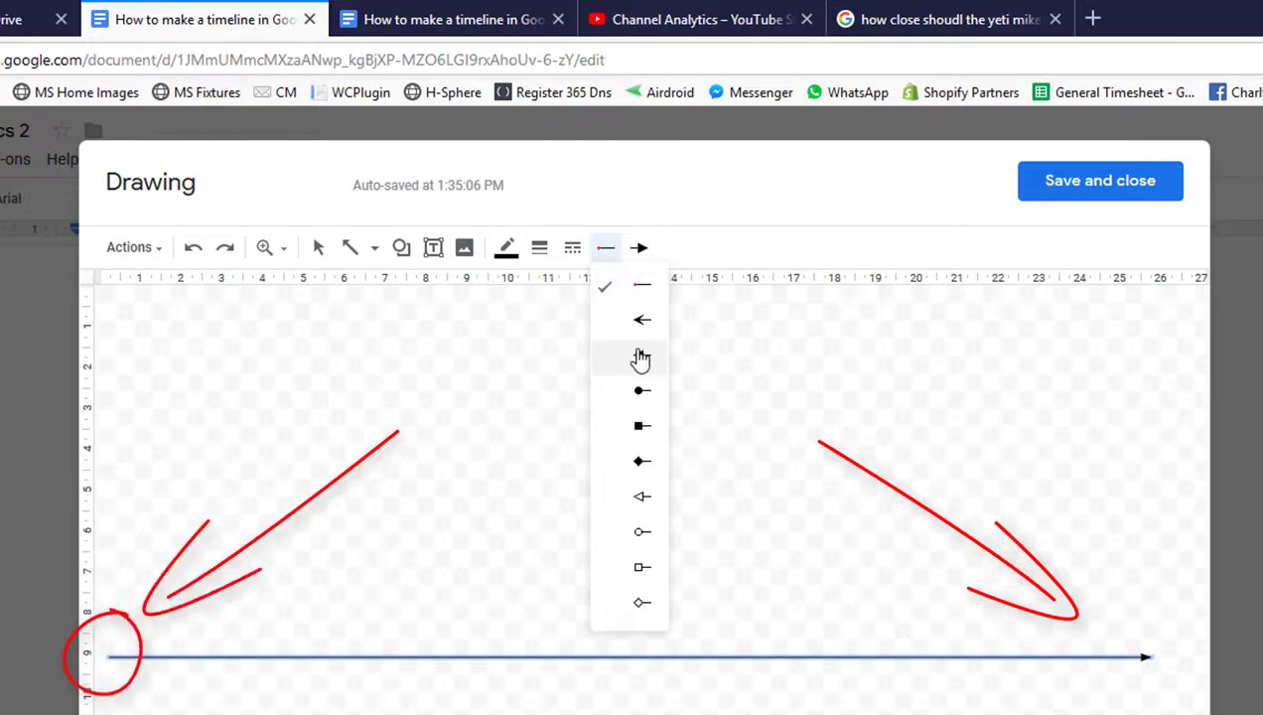
pyautogui.click(624, 366)
pyautogui.click(572, 249)
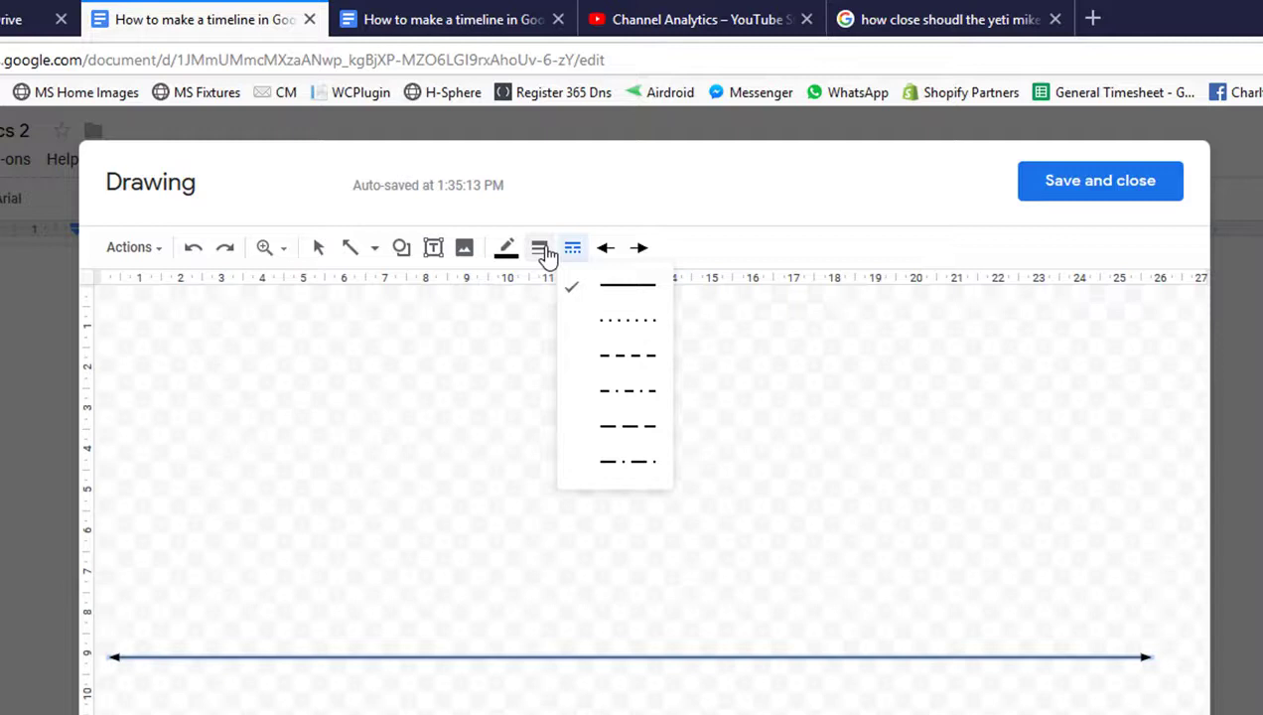
pyautogui.click(541, 250)
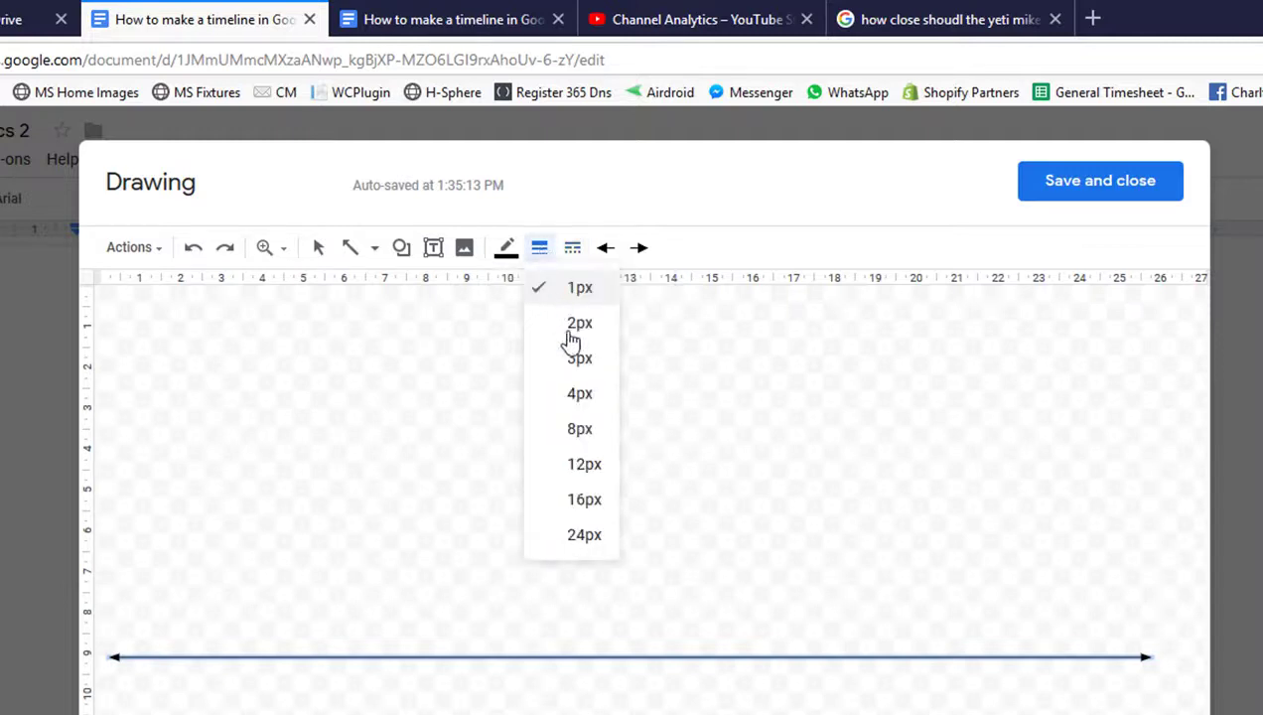
pyautogui.click(582, 397)
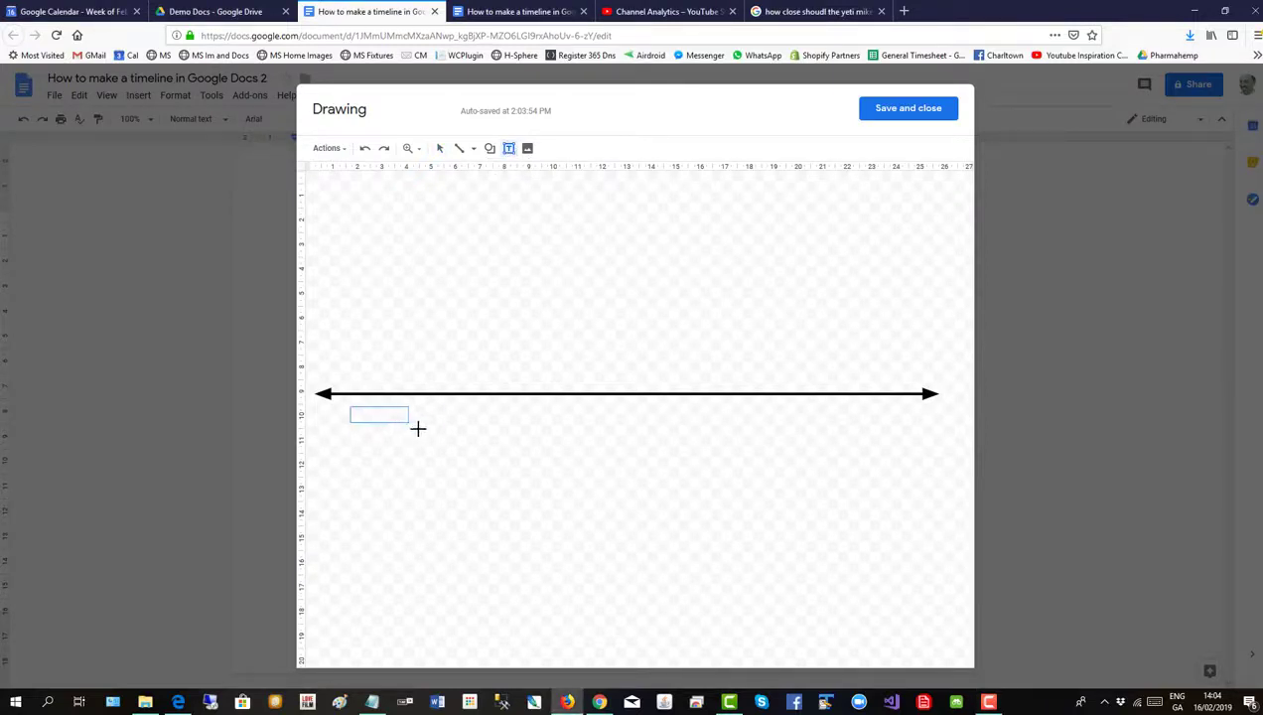
# Add a text box reading "Jan" below the start of the timeline, with font size 10 and centred text.
pyautogui.moveTo(418, 428); pyautogui.dragTo(417, 429)
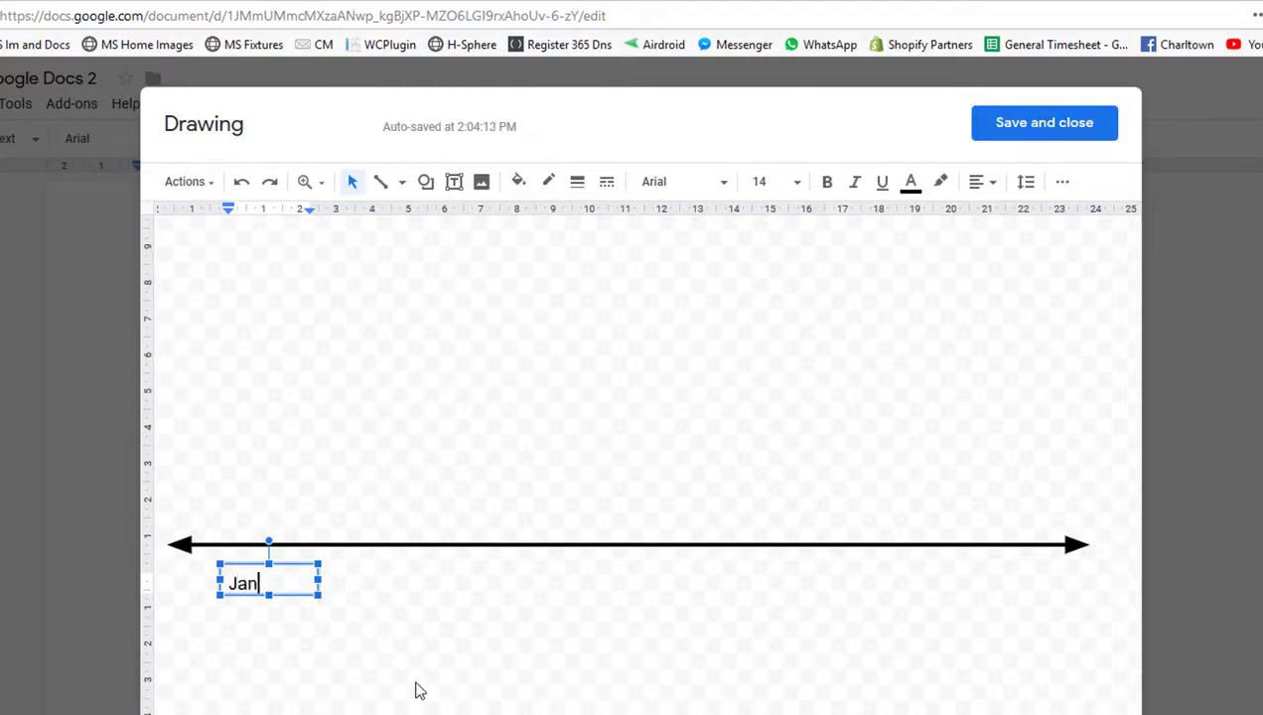
pyautogui.hotkey('ctrl', 'a')
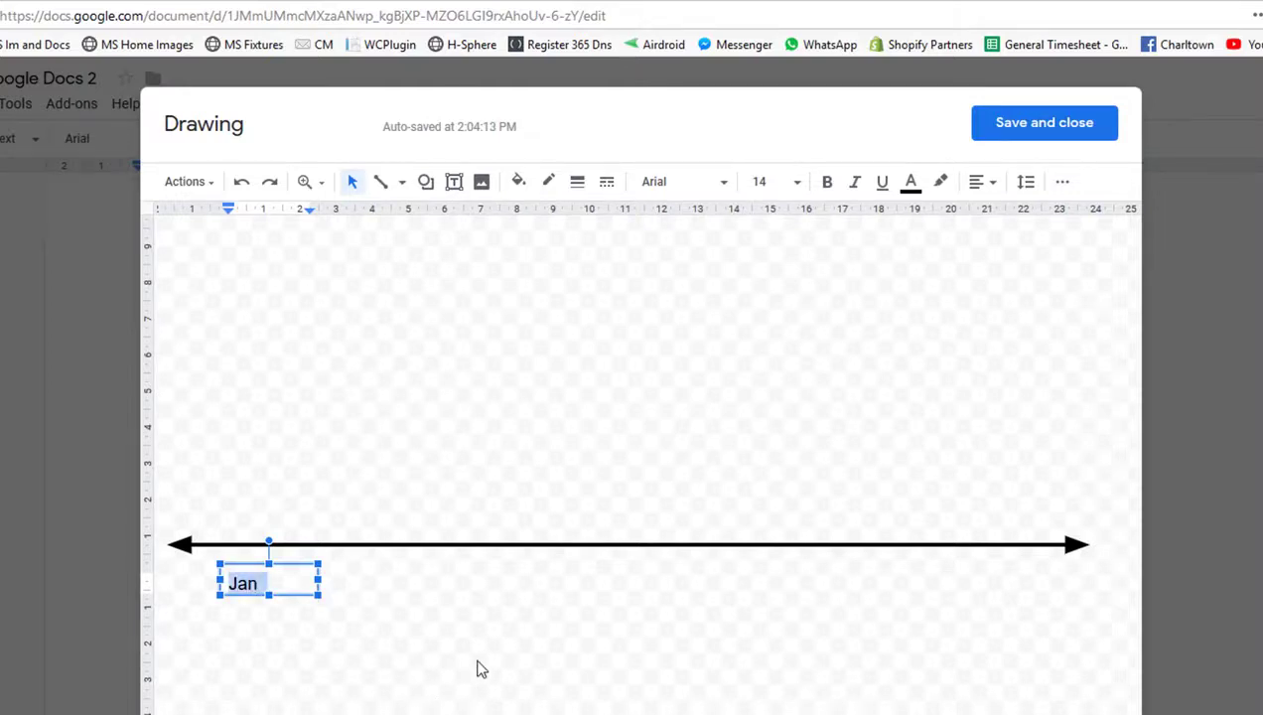
pyautogui.click(795, 183)
pyautogui.click(767, 343)
pyautogui.click(991, 189)
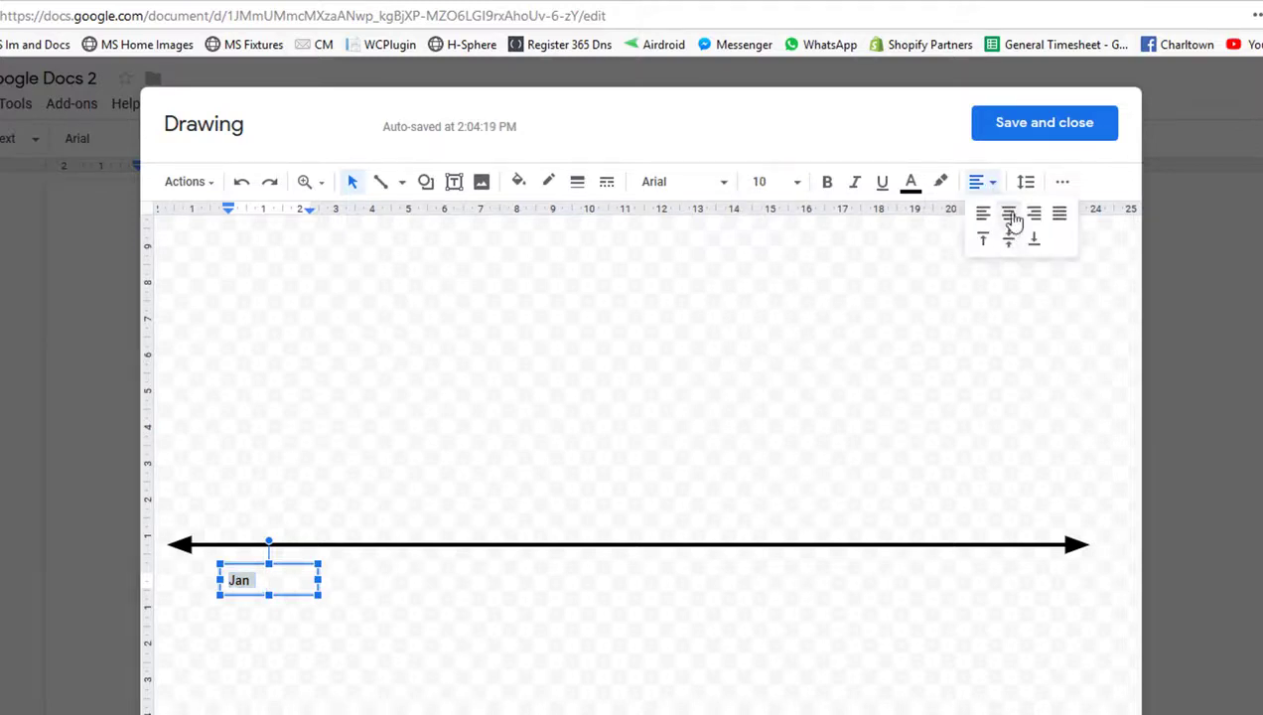
pyautogui.click(1008, 217)
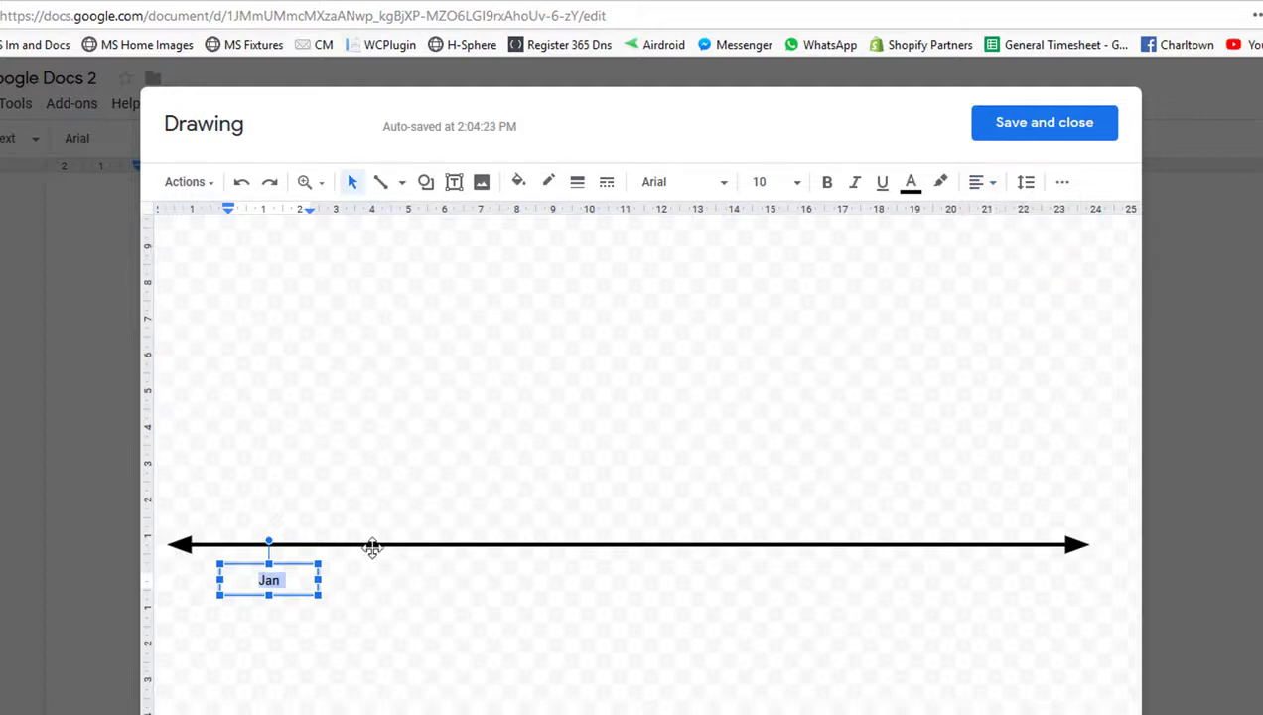
pyautogui.click(362, 596)
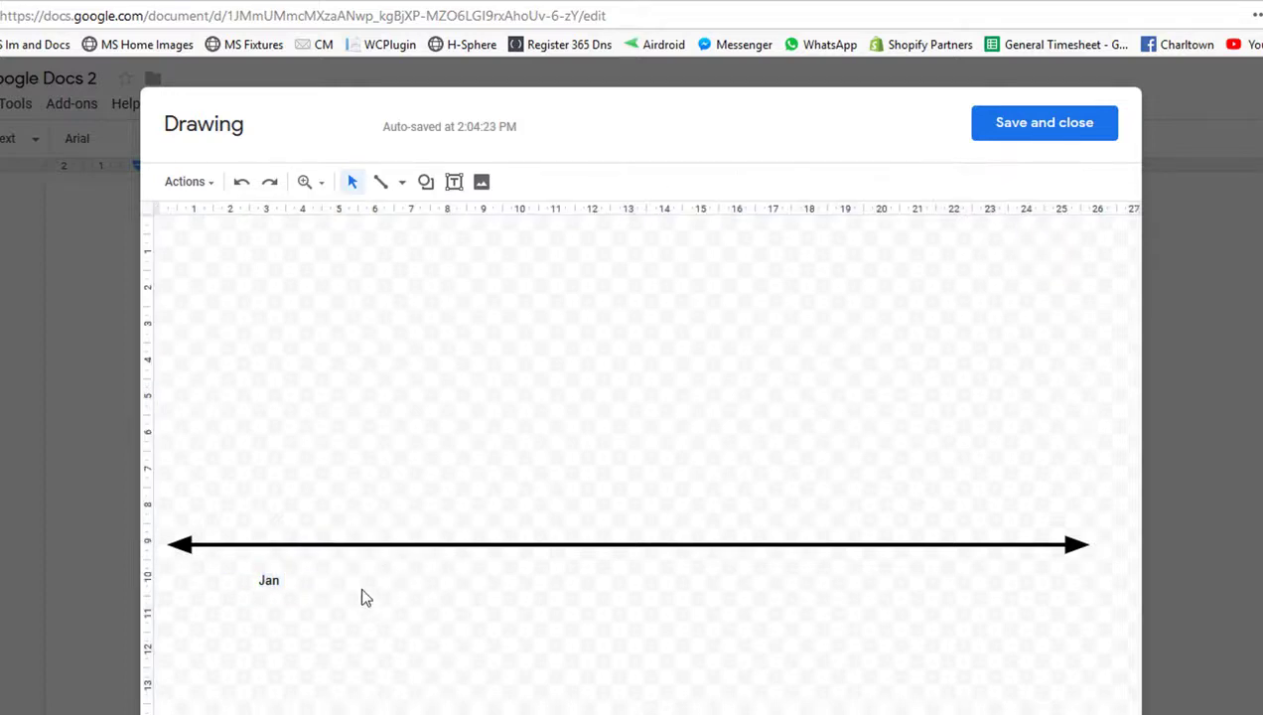
# Duplicate the Jan label, placing the copy to its right at the same height, and change the copy's text to "Feb".
pyautogui.click(291, 584)
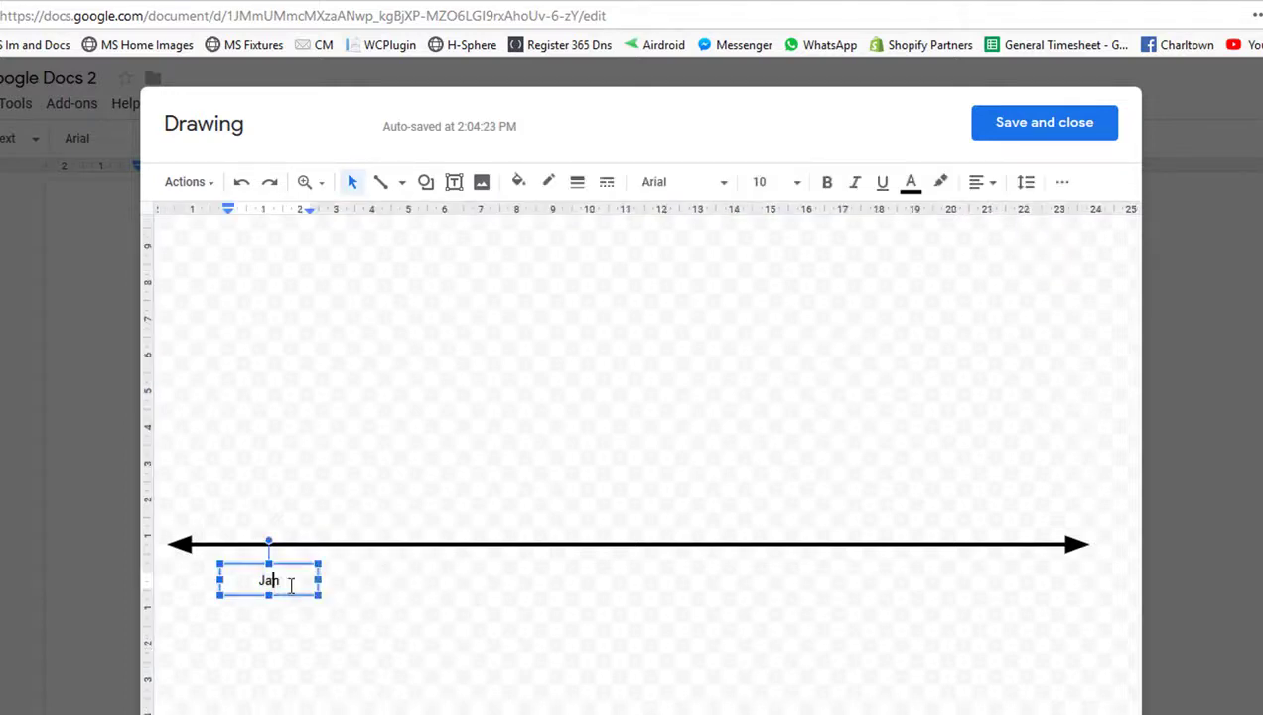
pyautogui.click(336, 617)
pyautogui.click(291, 587)
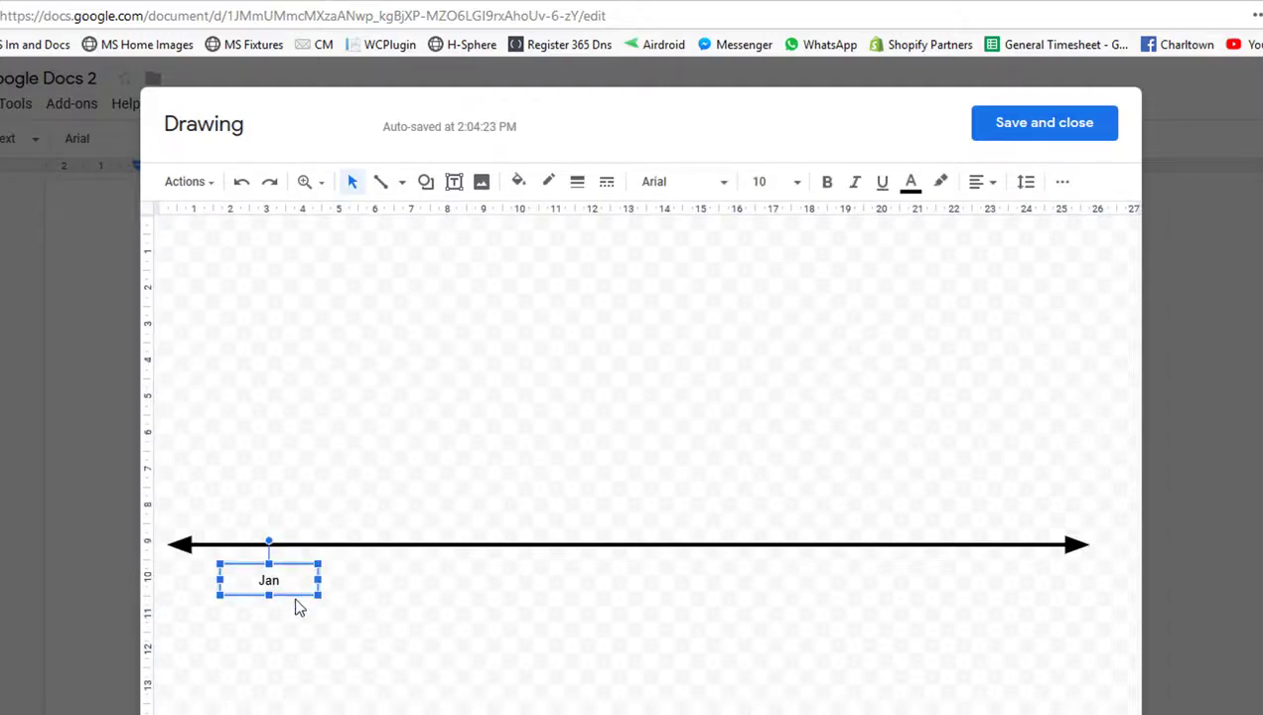
pyautogui.hotkey('ctrl', 'd')
pyautogui.moveTo(294, 597); pyautogui.dragTo(371, 587)
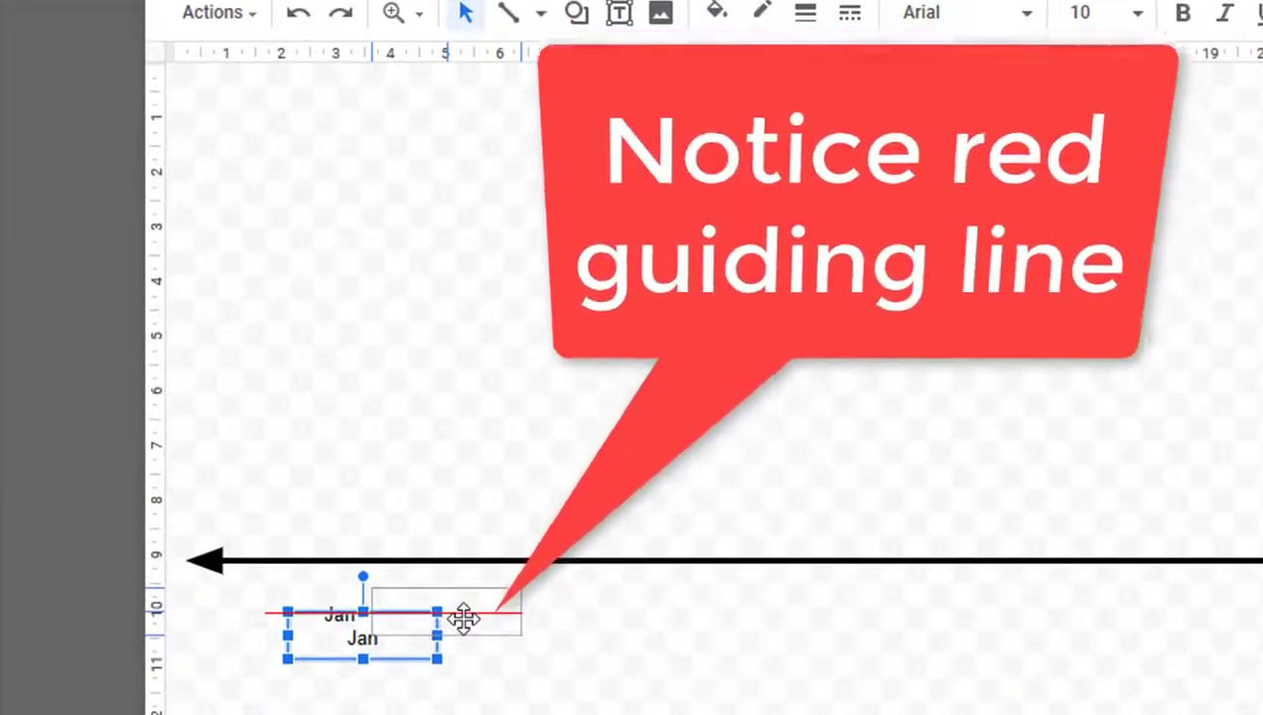
pyautogui.moveTo(464, 618); pyautogui.dragTo(464, 618)
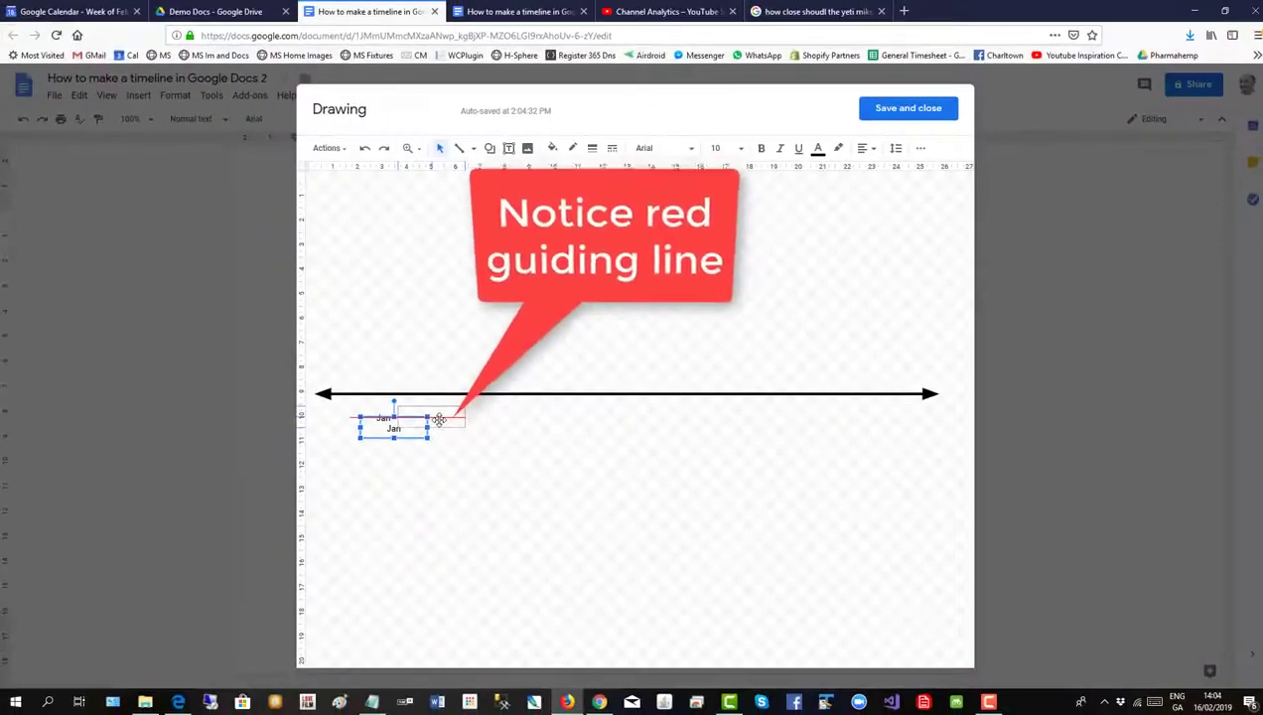
pyautogui.moveTo(439, 419); pyautogui.dragTo(439, 419)
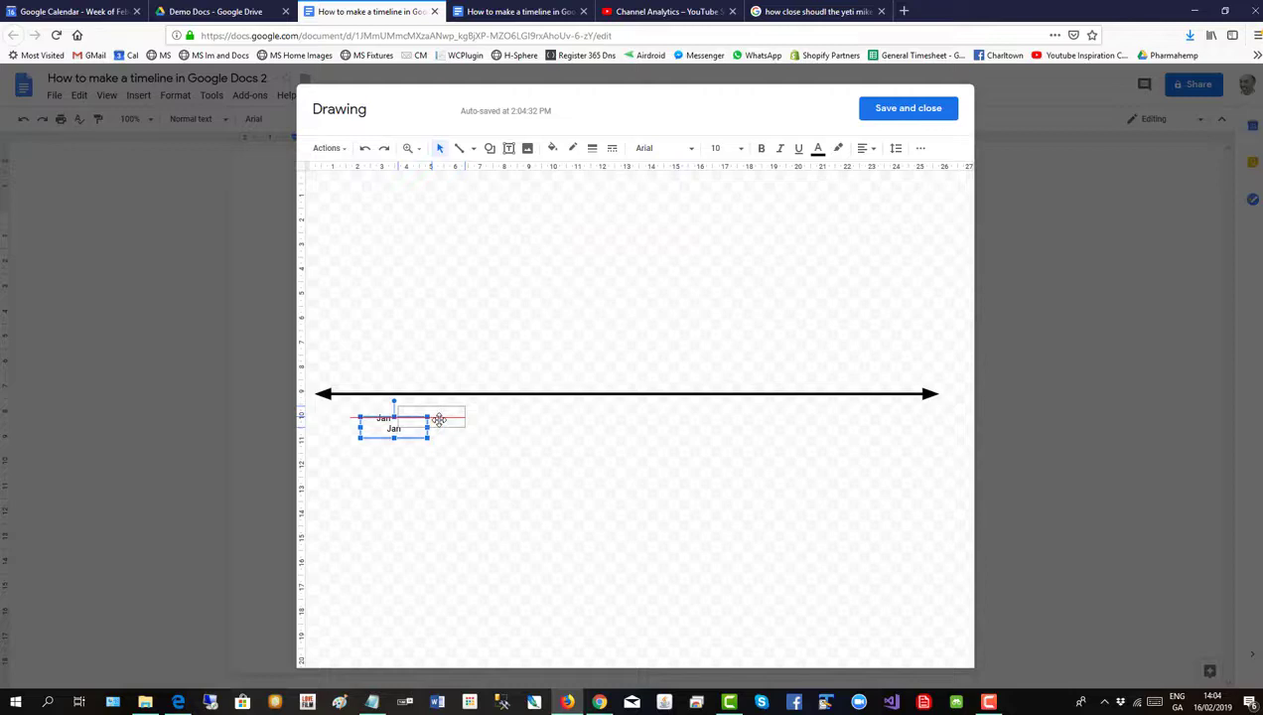
pyautogui.moveTo(439, 419); pyautogui.dragTo(433, 419)
pyautogui.doubleClick(432, 418)
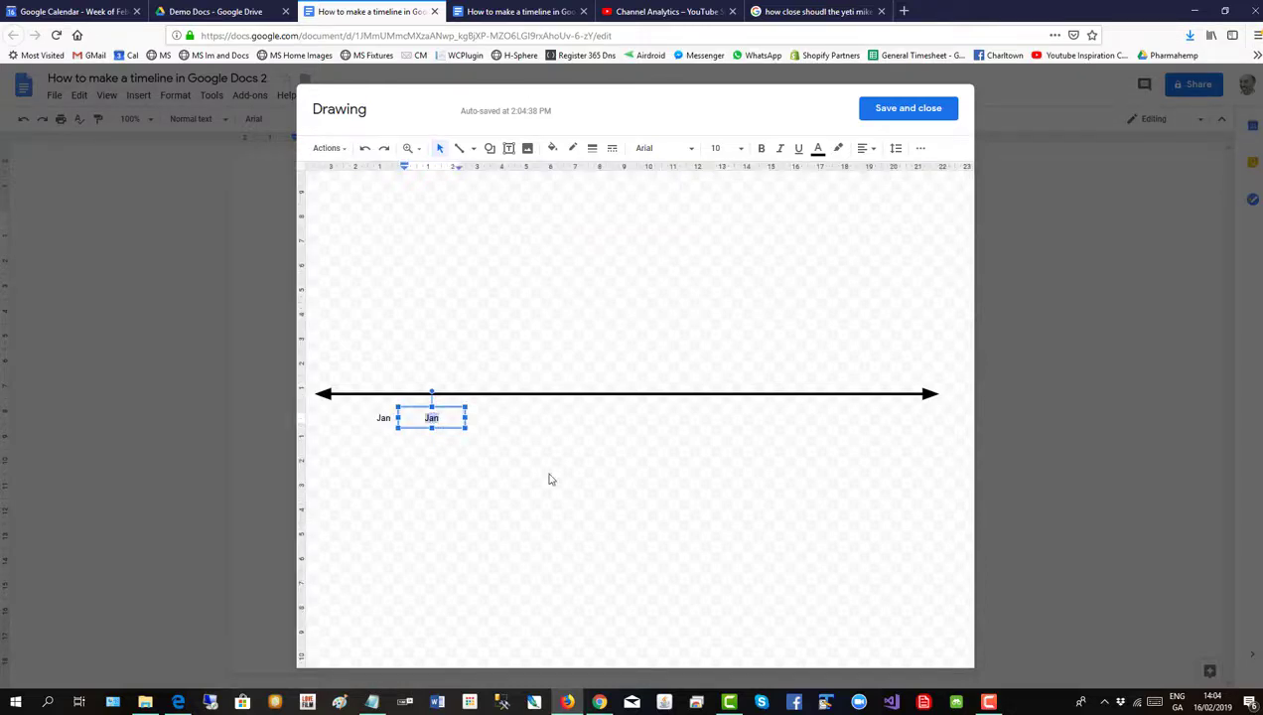
pyautogui.write('Feb')
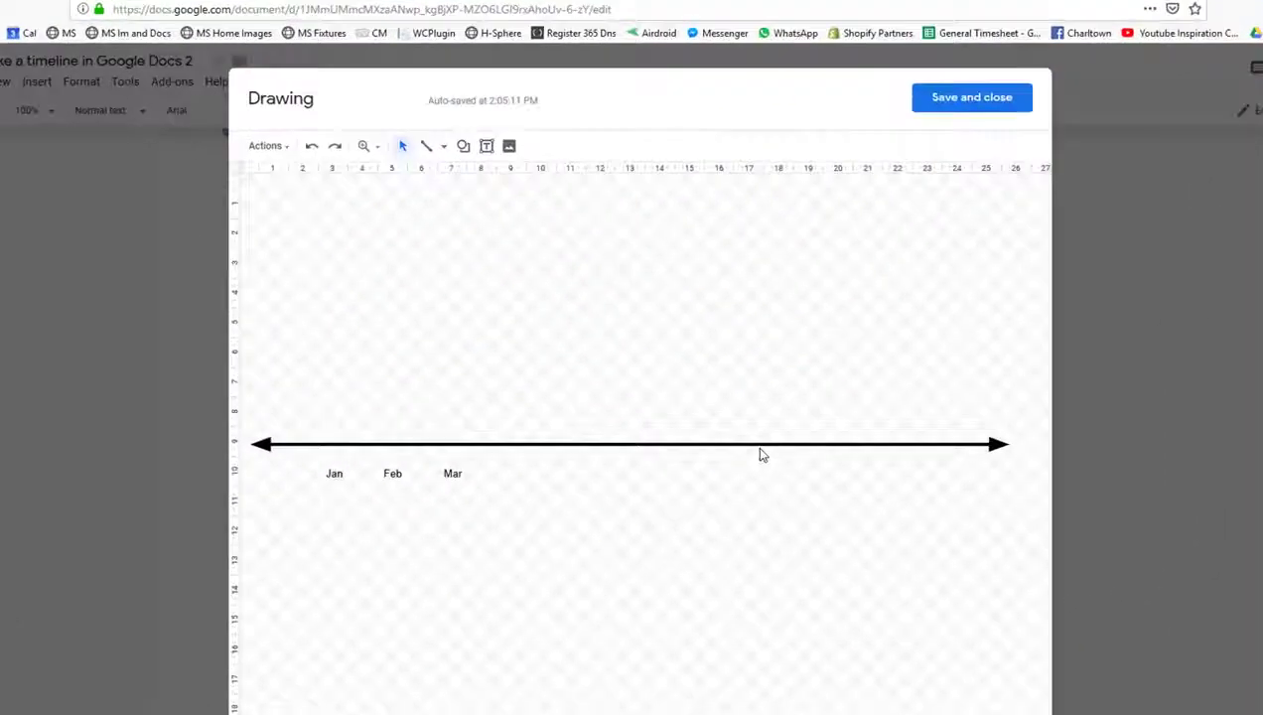
# Draw a vertical line about 5 cm long directly above the Feb label, ending just above the timeline.
pyautogui.click(365, 142)
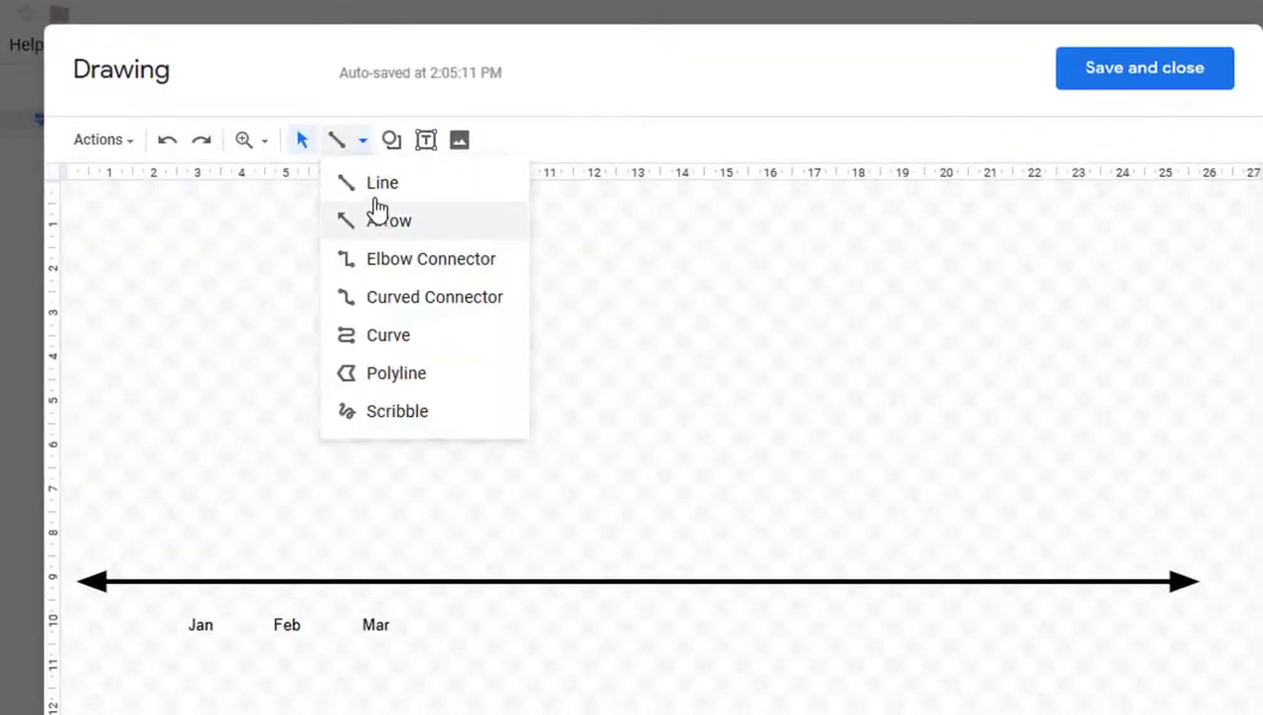
pyautogui.click(379, 186)
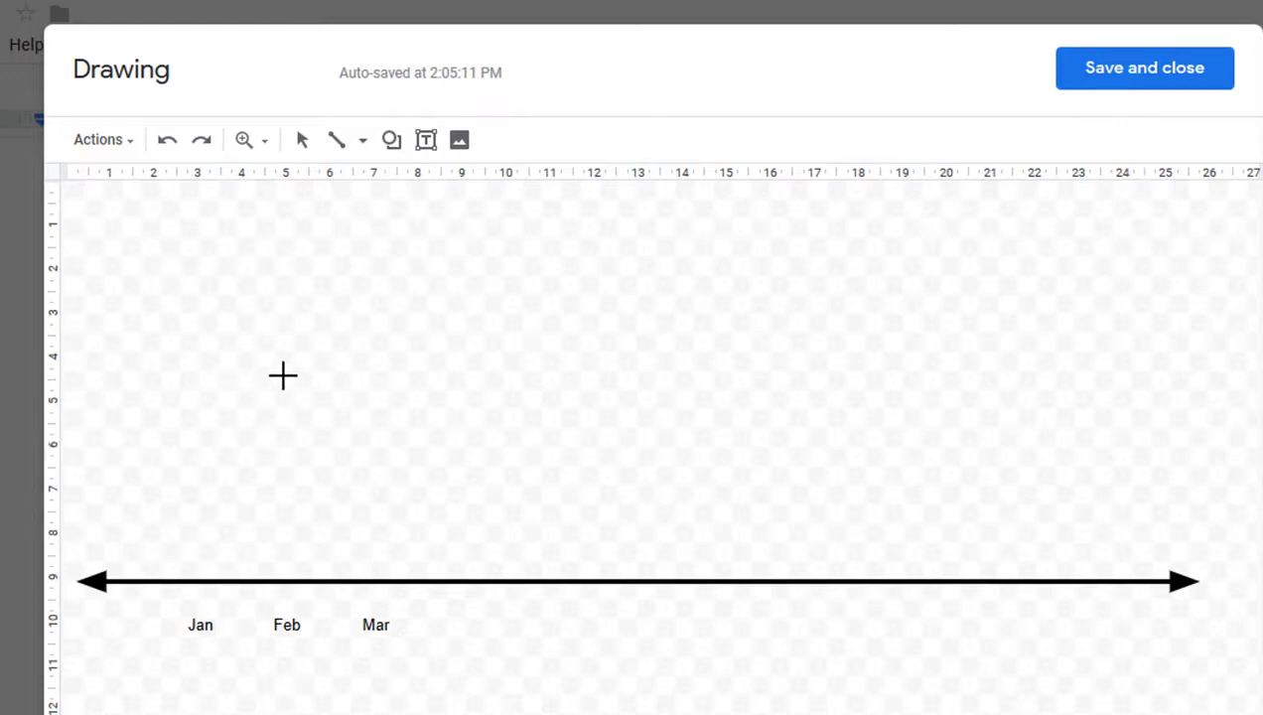
pyautogui.moveTo(283, 358); pyautogui.dragTo(286, 572)
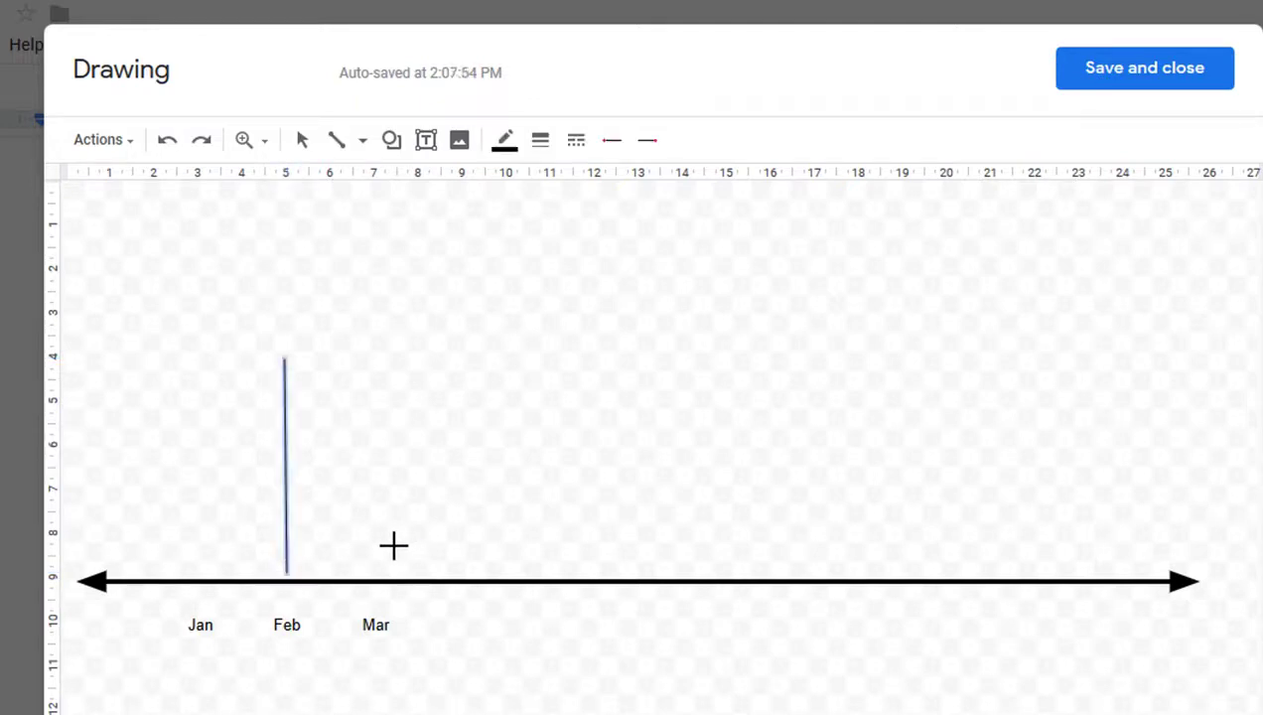
# Add a text box reading "Idea Generation" just above the upper end of the vertical line.
pyautogui.click(426, 142)
pyautogui.moveTo(209, 314); pyautogui.dragTo(351, 343)
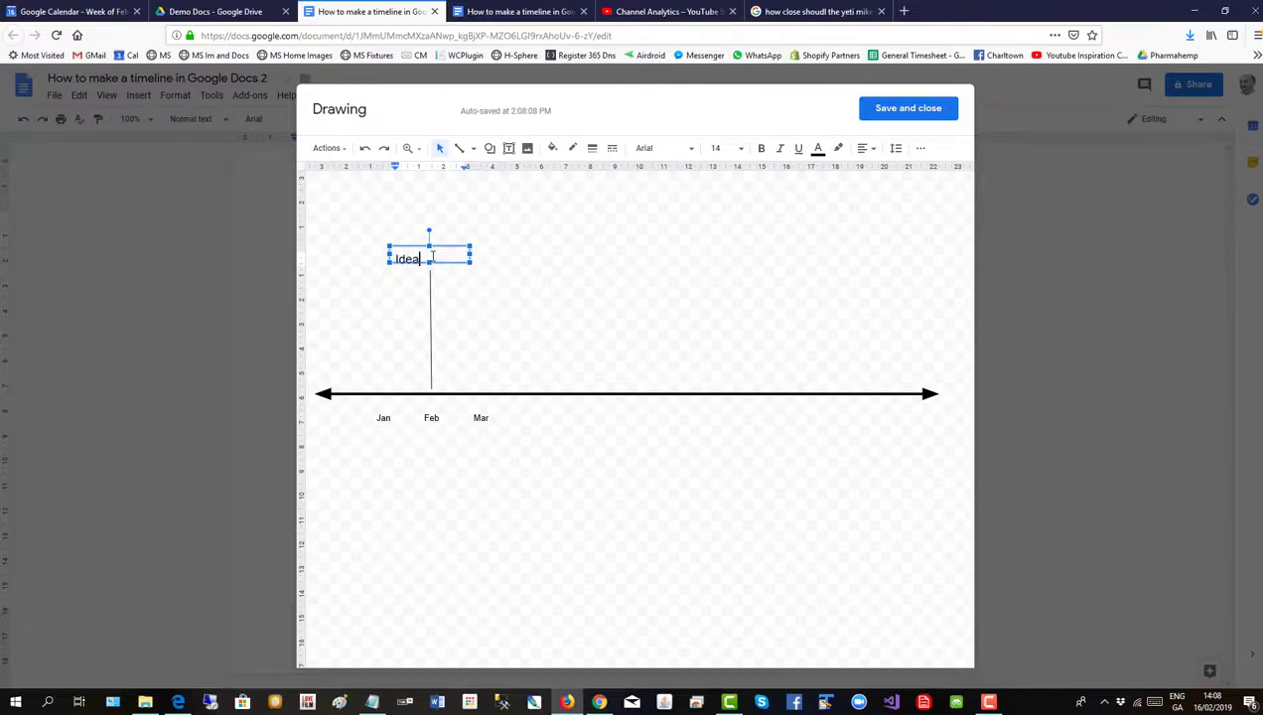
pyautogui.write('Idea Generation')
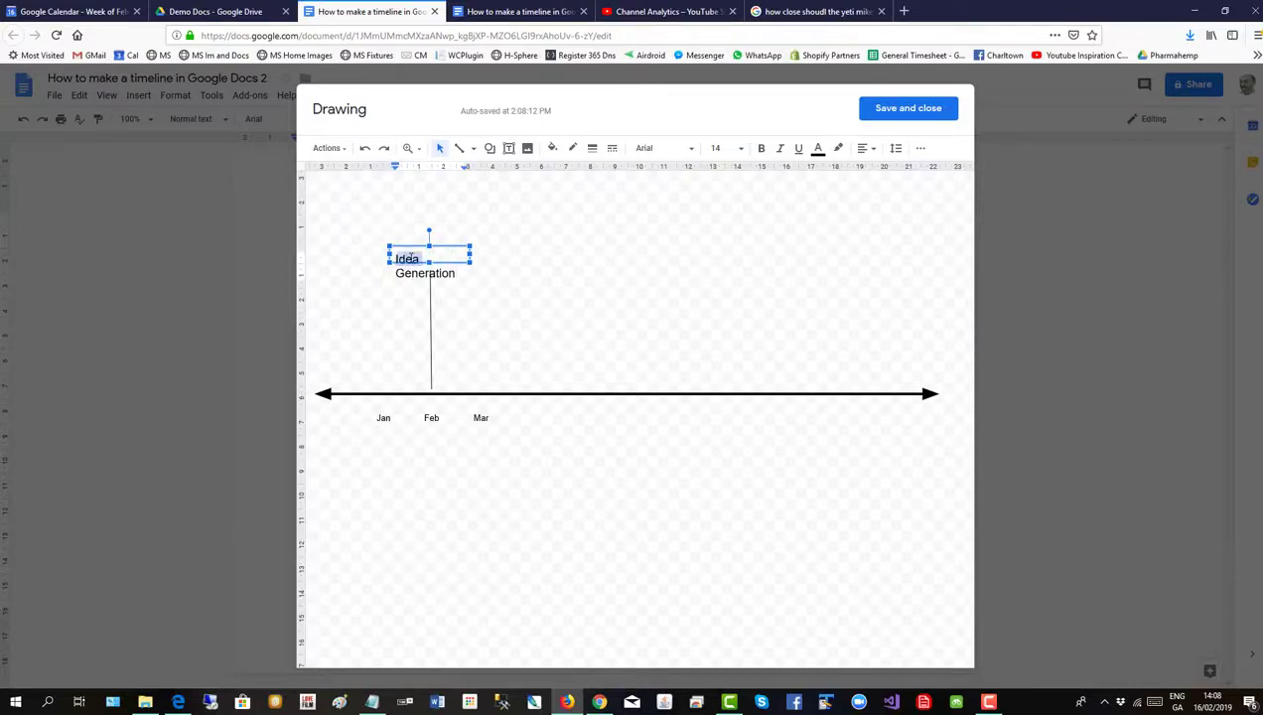
# Set the "Idea Generation" text to font size 10 and centre it horizontally.
pyautogui.tripleClick(410, 257)
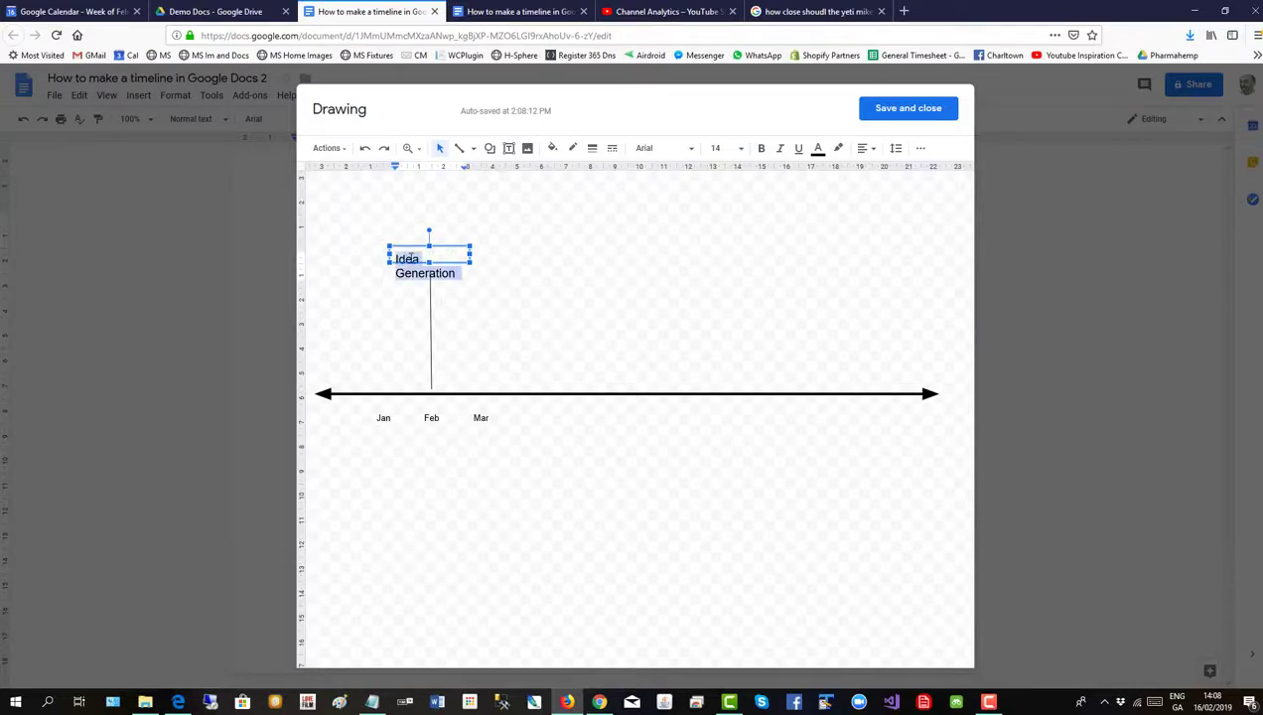
pyautogui.click(739, 149)
pyautogui.click(721, 258)
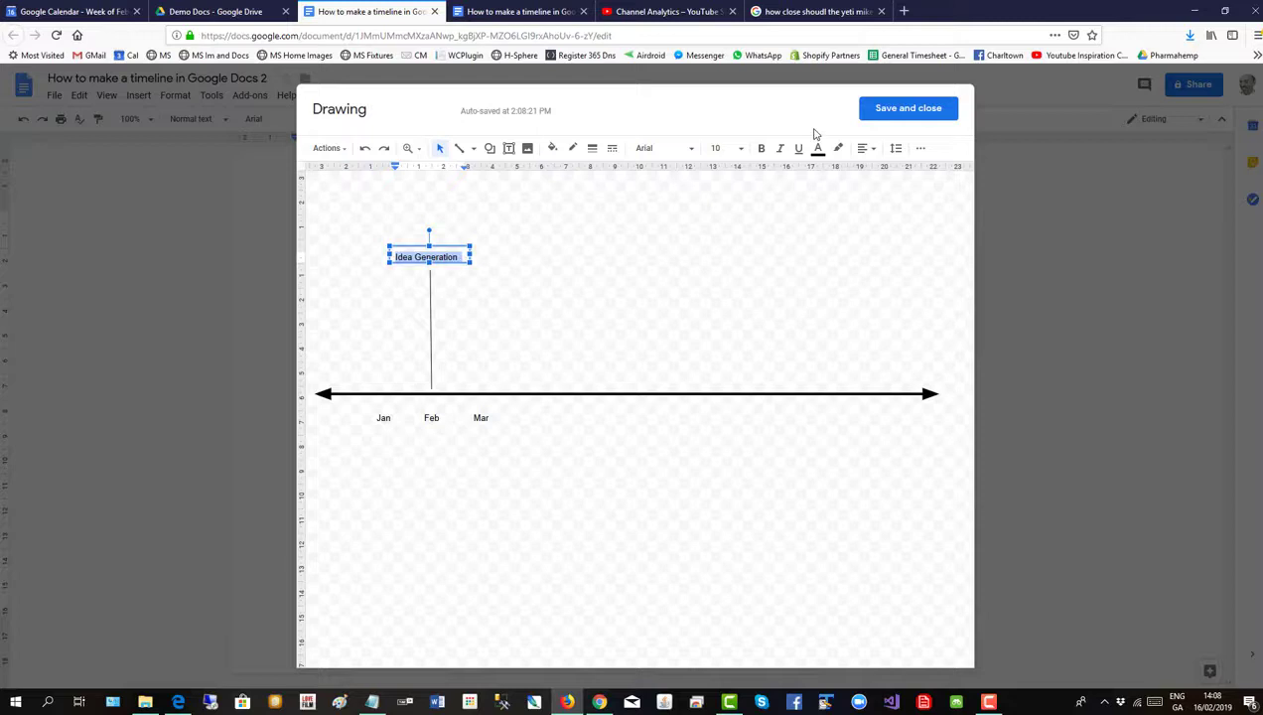
pyautogui.click(874, 151)
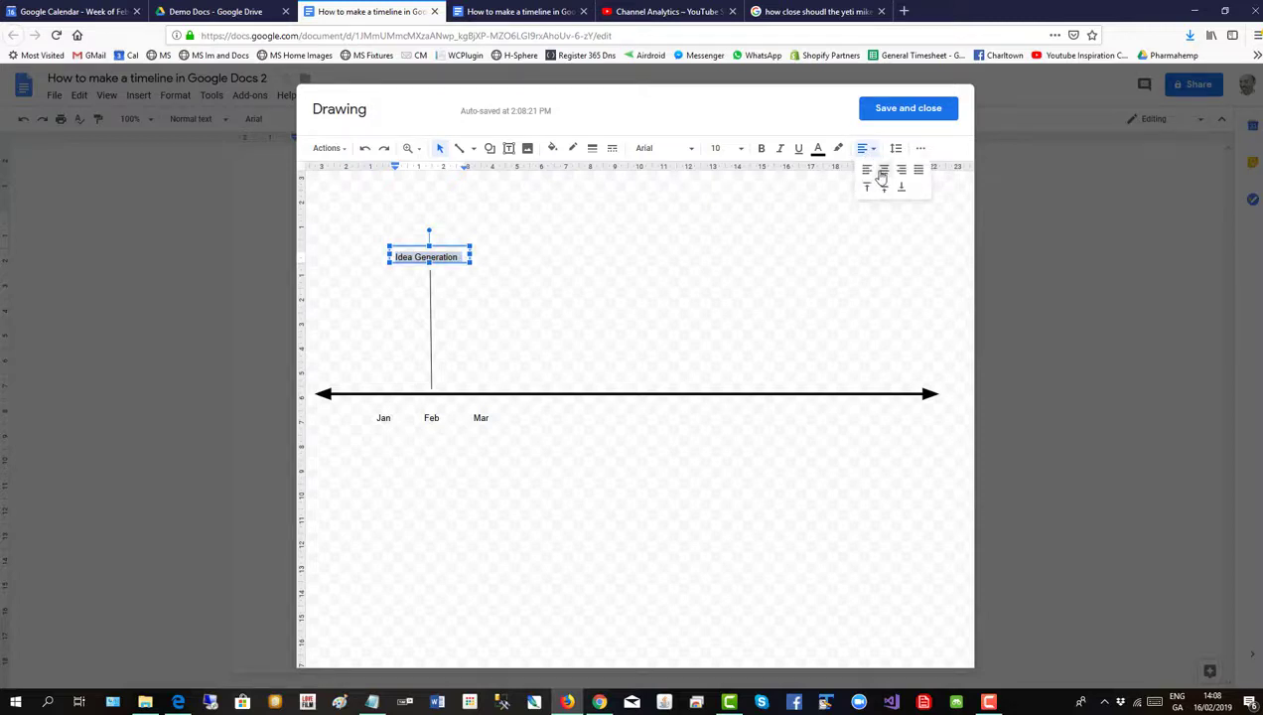
pyautogui.click(883, 171)
pyautogui.click(507, 272)
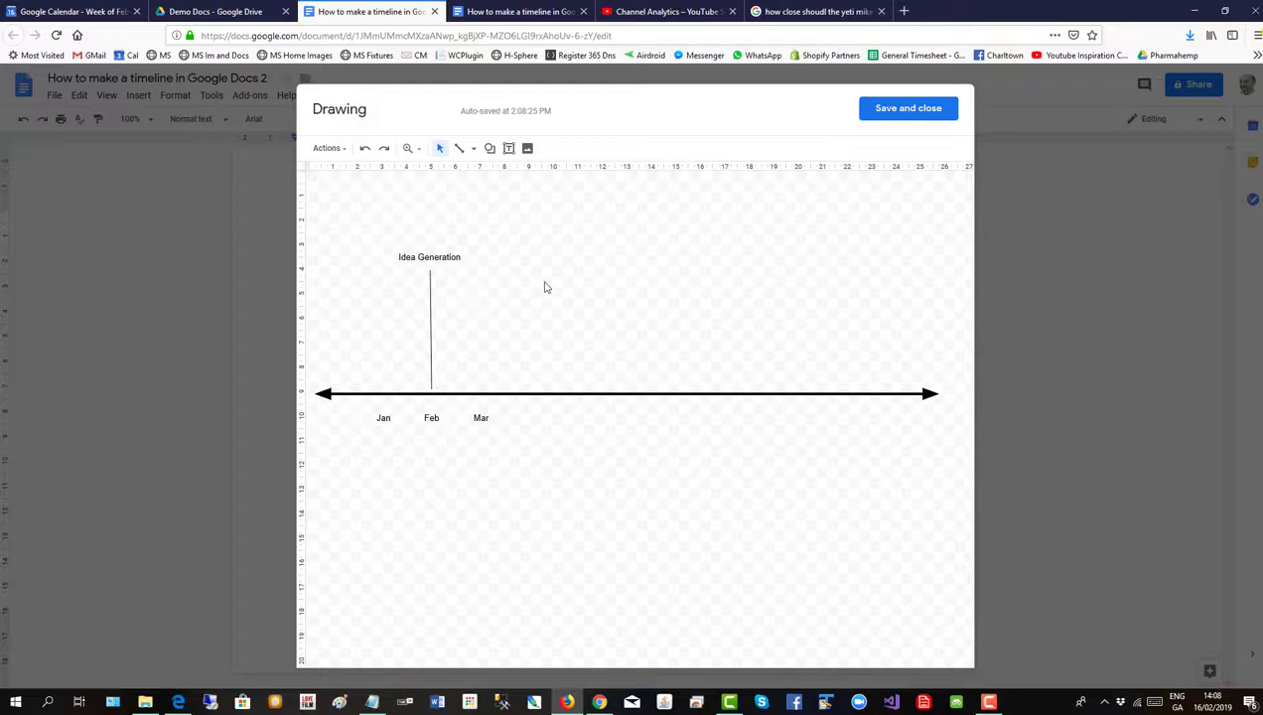
# Duplicate the "Idea Generation" label together with its vertical line and place the copy above the Mar label.
pyautogui.click(429, 303)
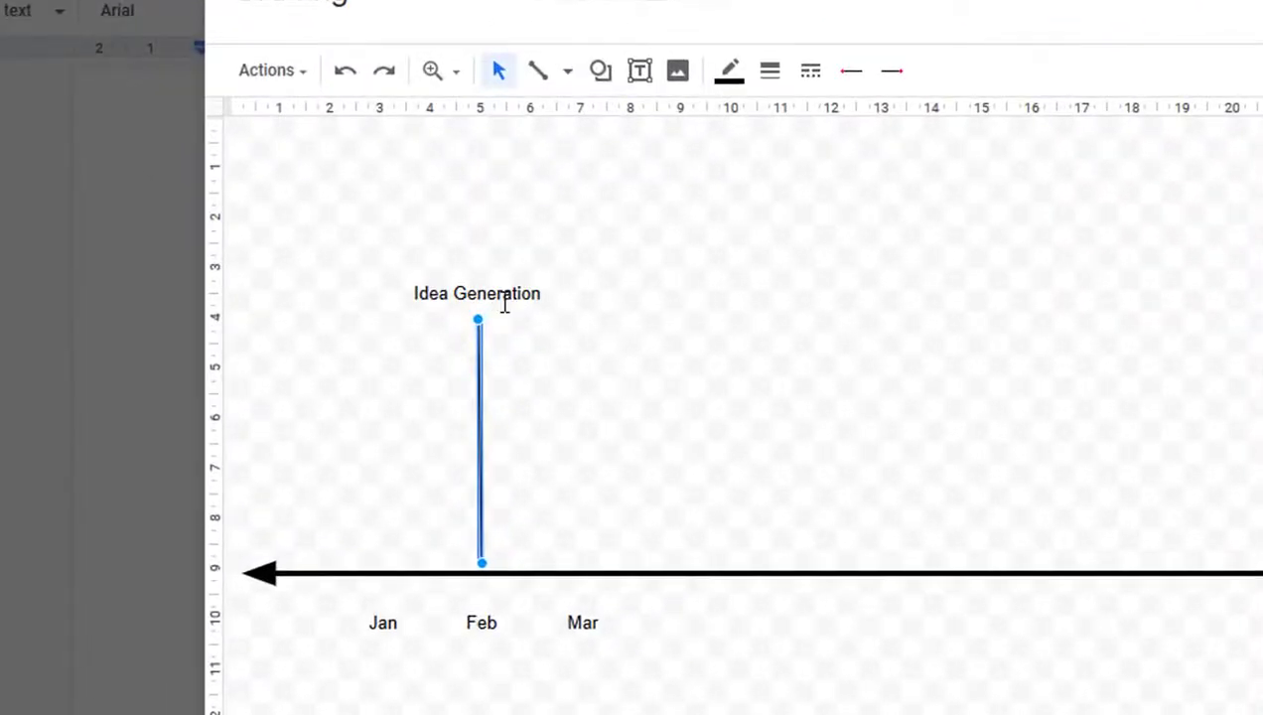
pyautogui.keyDown('shift'); pyautogui.click(504, 305); pyautogui.keyUp('shift')
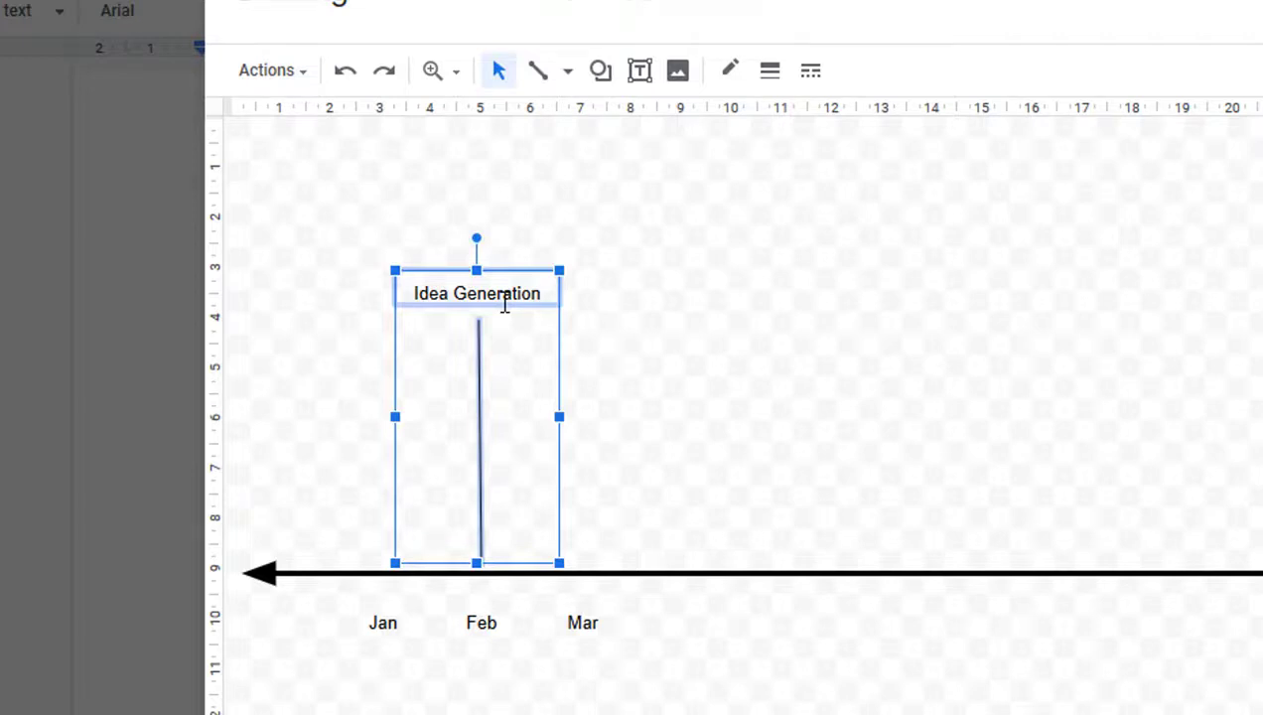
pyautogui.hotkey('ctrl', 'c')
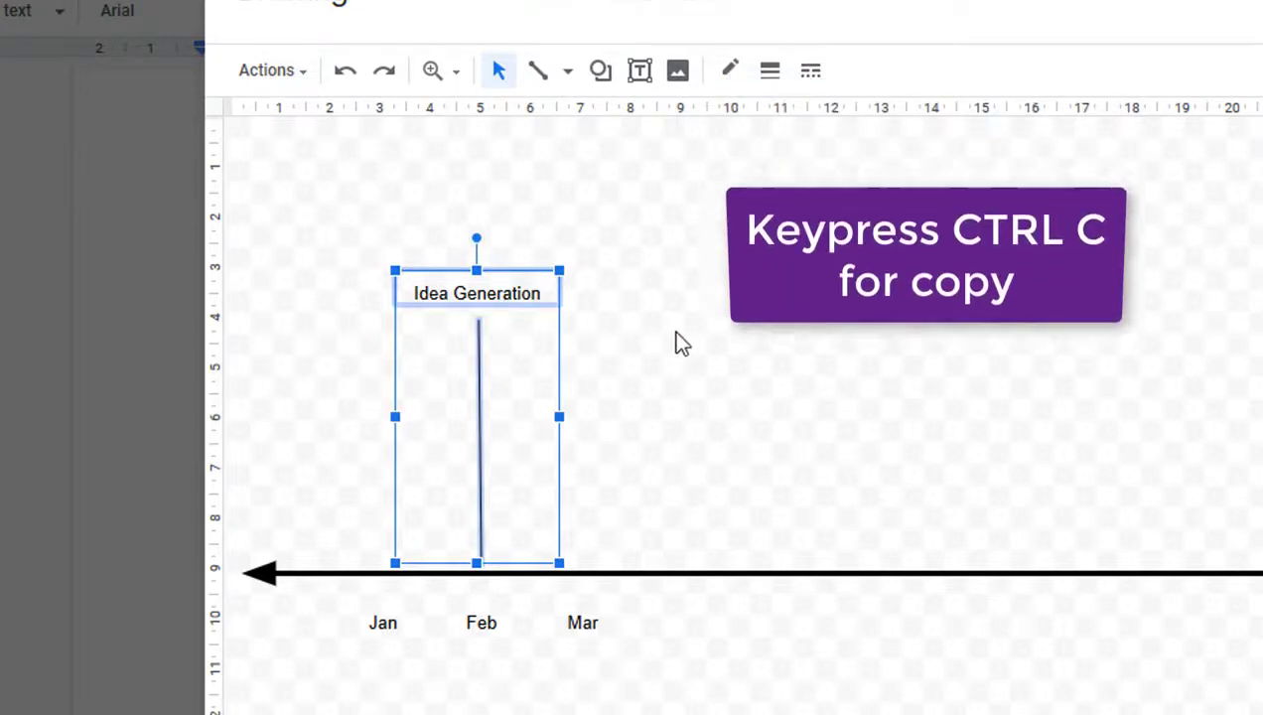
pyautogui.hotkey('ctrl', 'v')
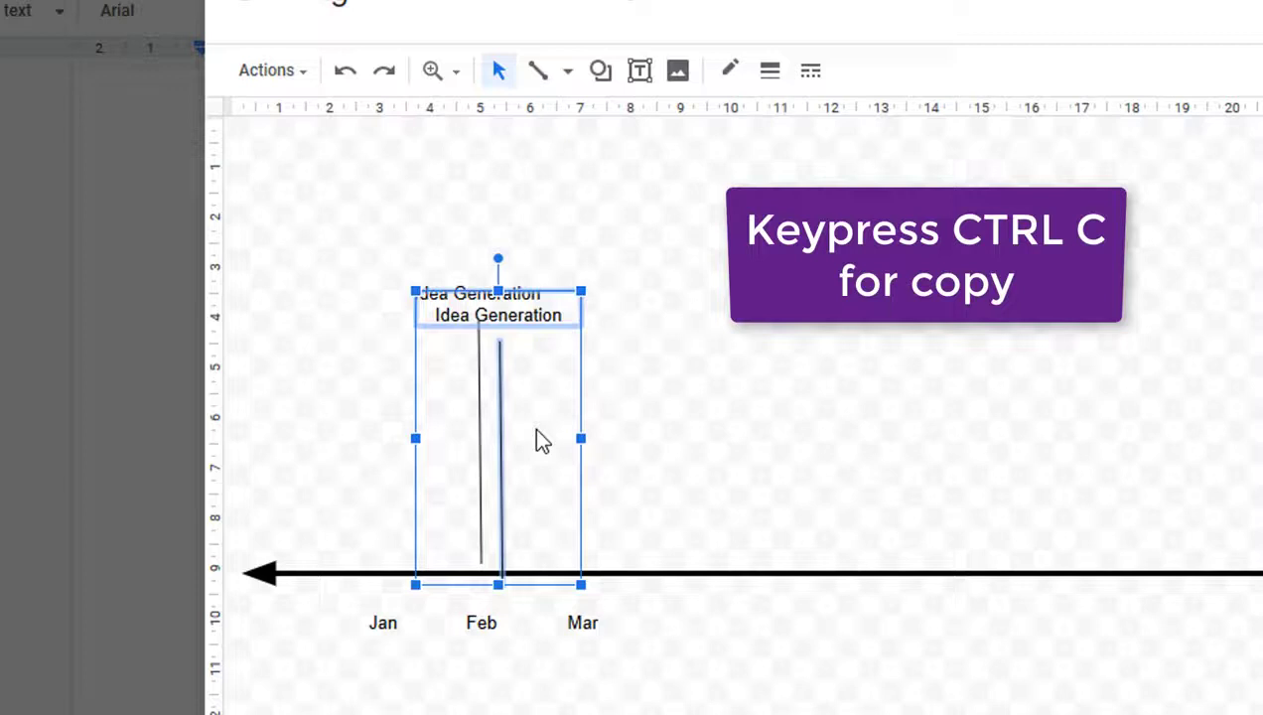
pyautogui.moveTo(534, 324); pyautogui.dragTo(624, 312)
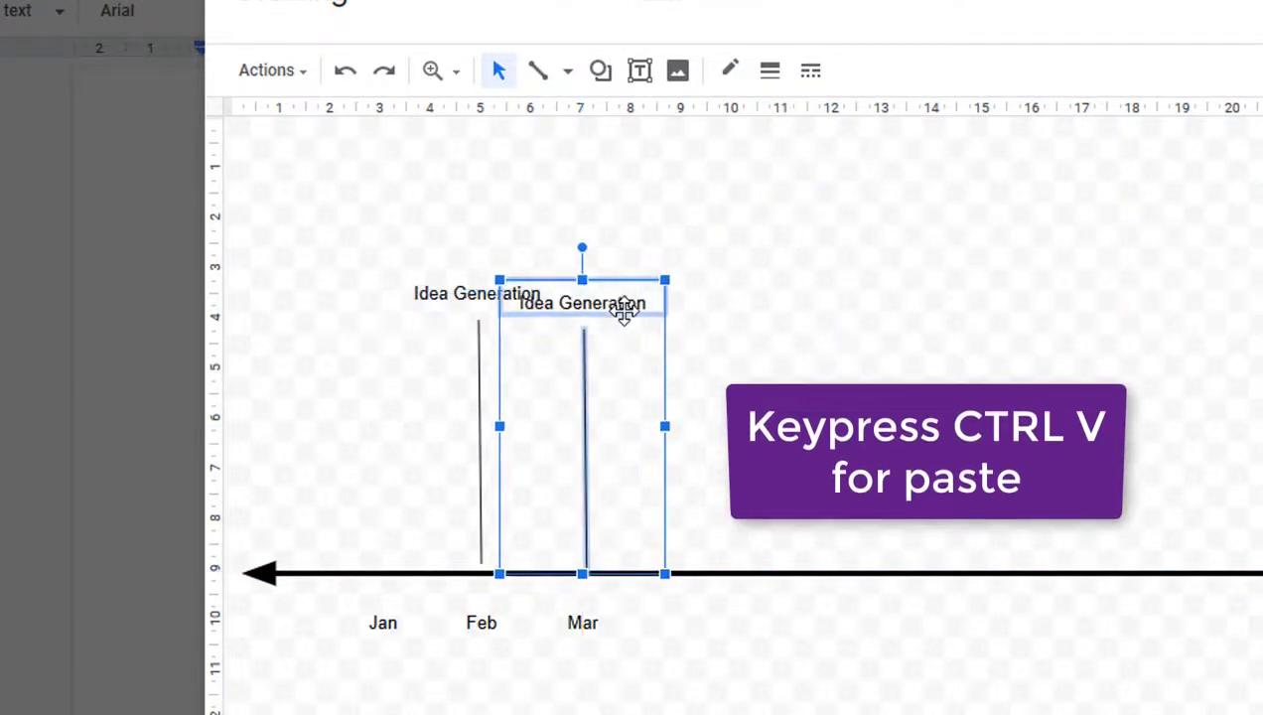
pyautogui.click(731, 345)
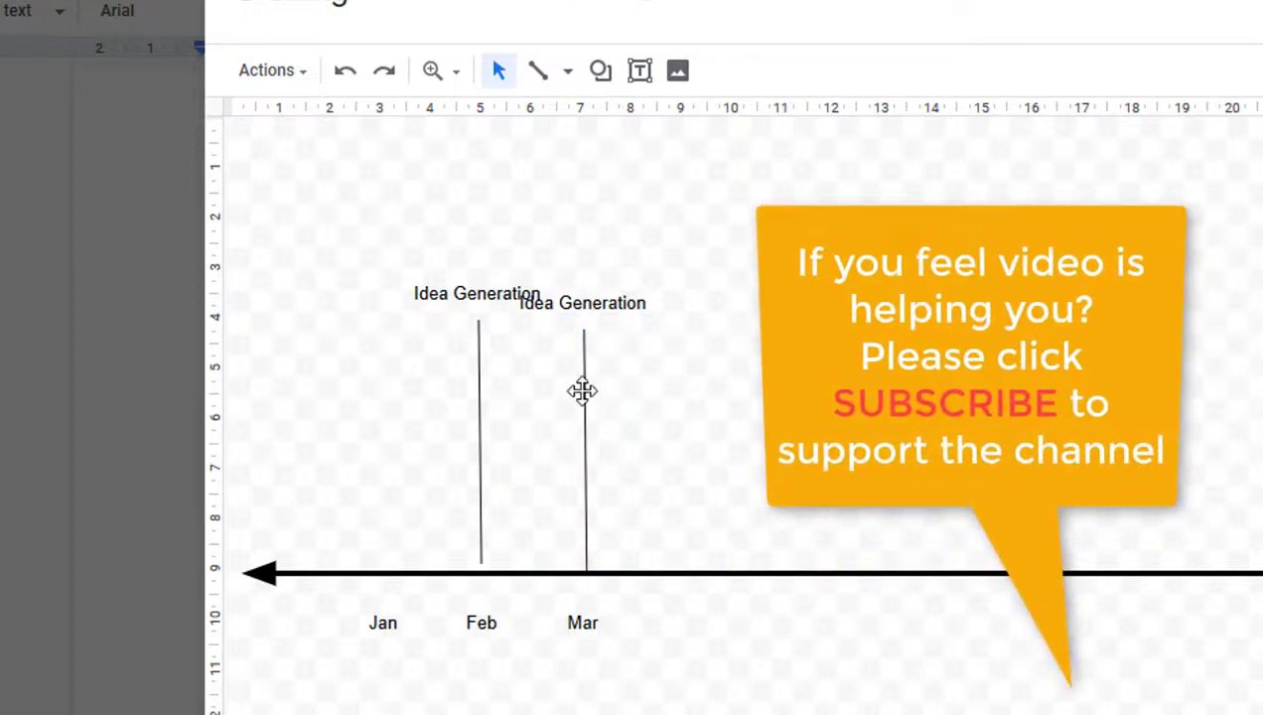
# Shorten the vertical line above Mar from its upper end to about 3.5 cm.
pyautogui.click(584, 391)
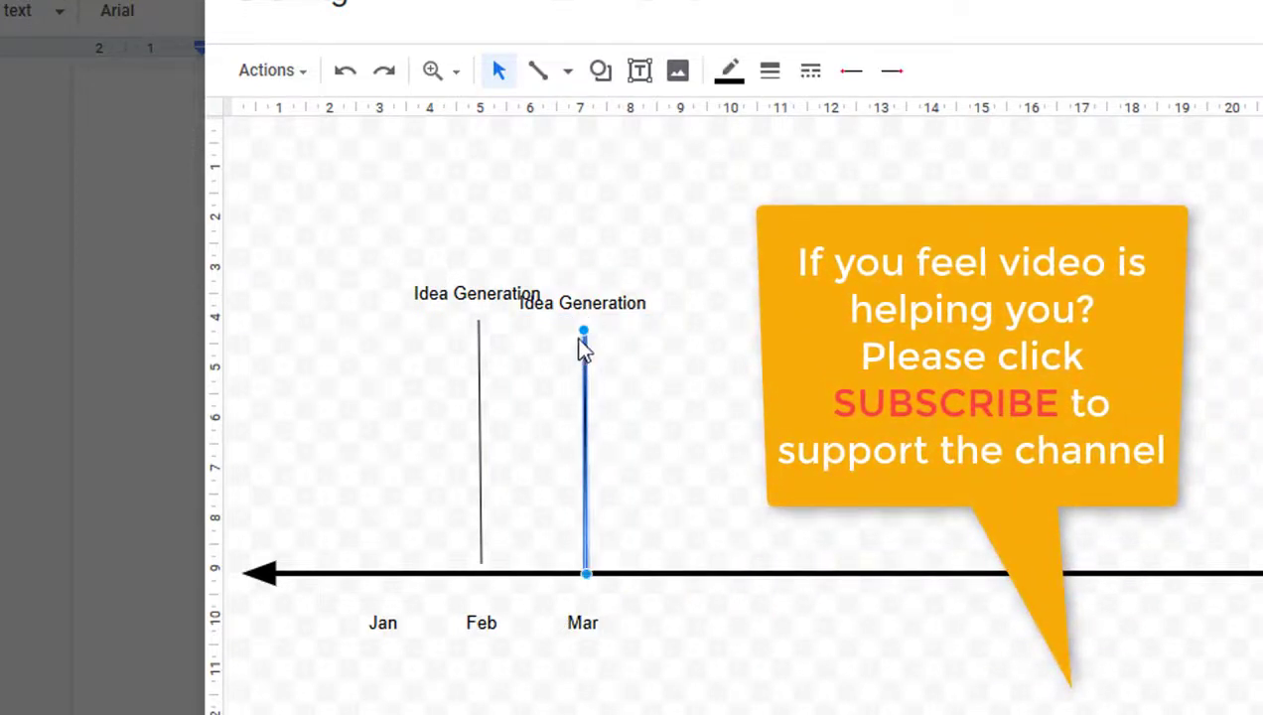
pyautogui.moveTo(582, 327); pyautogui.dragTo(582, 397)
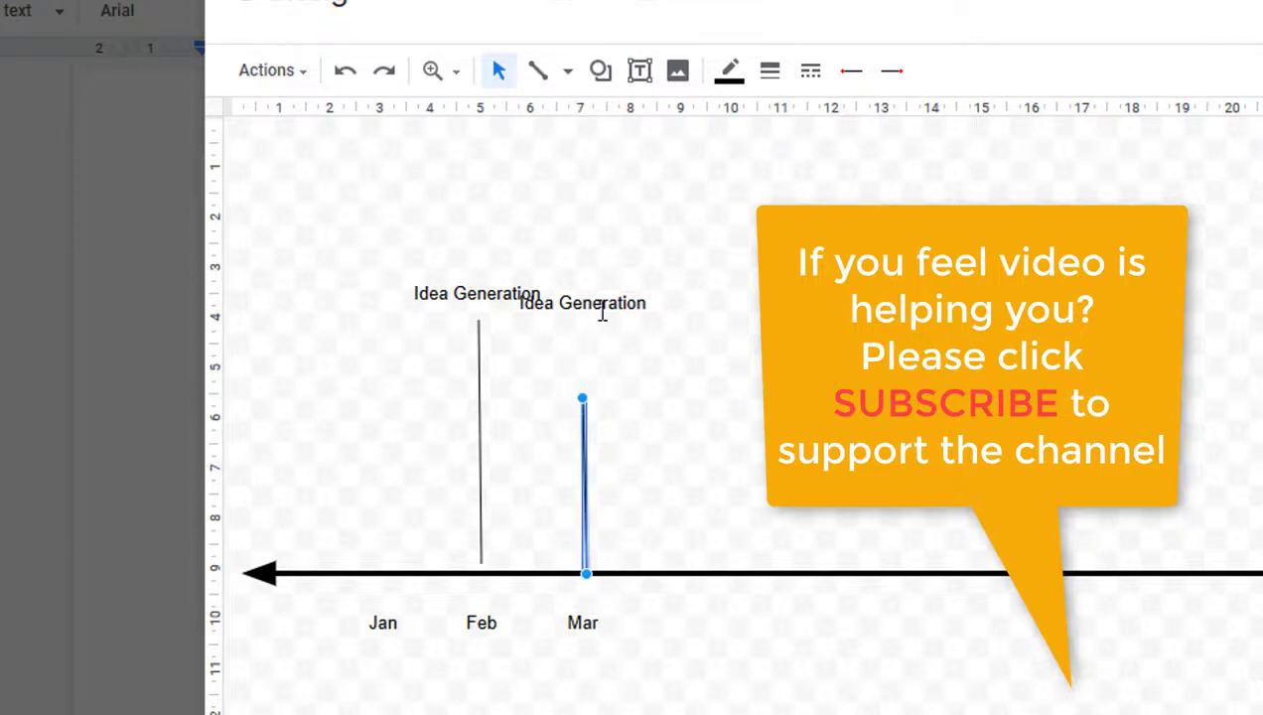
# Move the copied label down to just above the shortened Mar line and change its text to "Idea Selection".
pyautogui.click(602, 313)
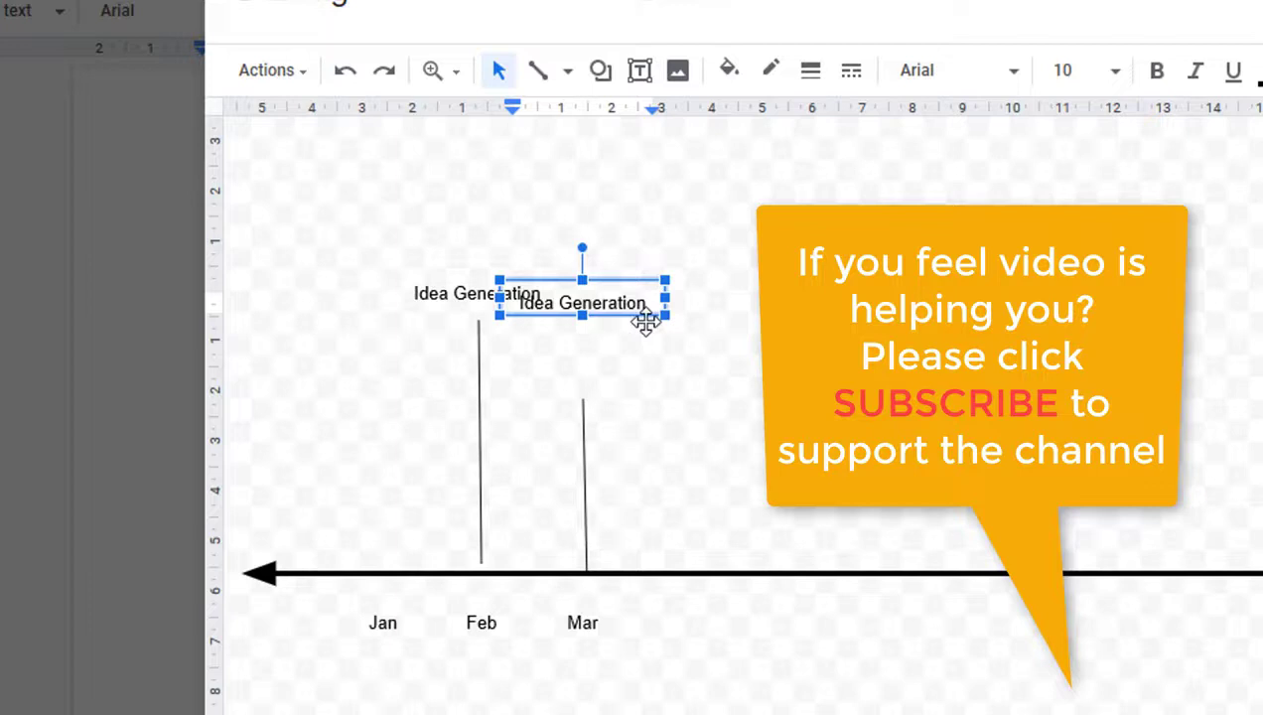
pyautogui.moveTo(646, 323); pyautogui.dragTo(608, 362)
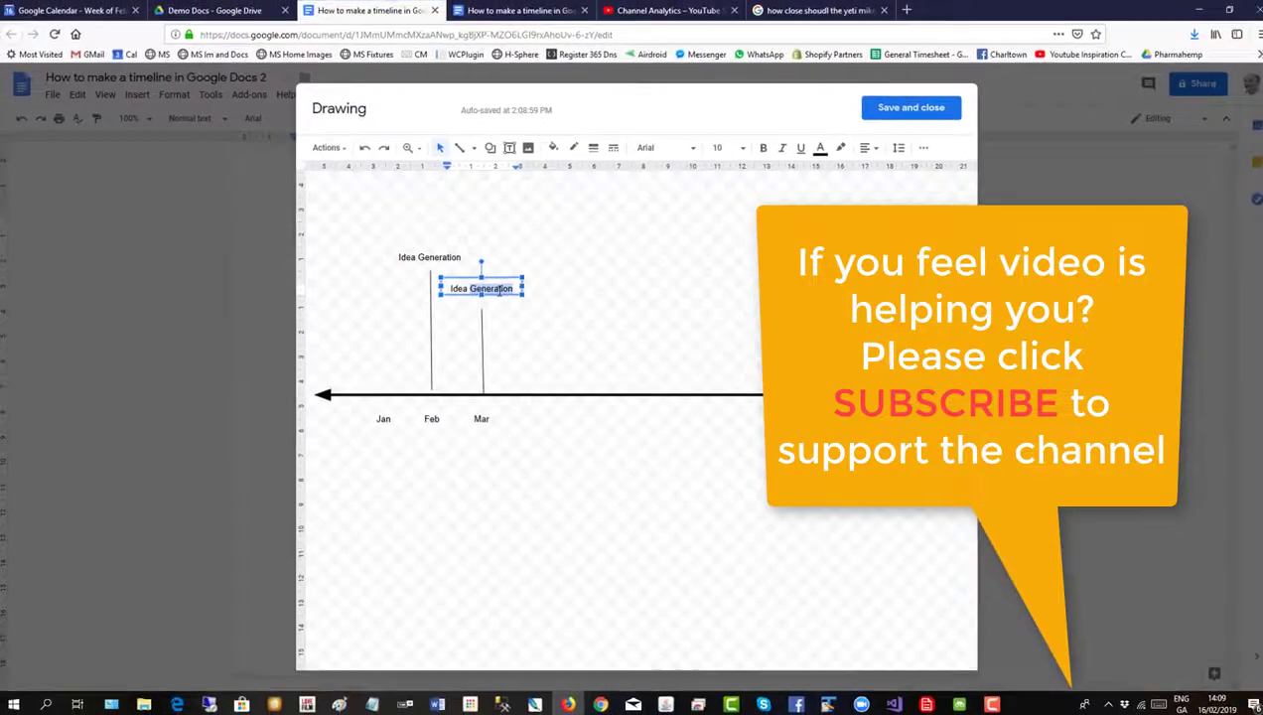
pyautogui.write('Selection')
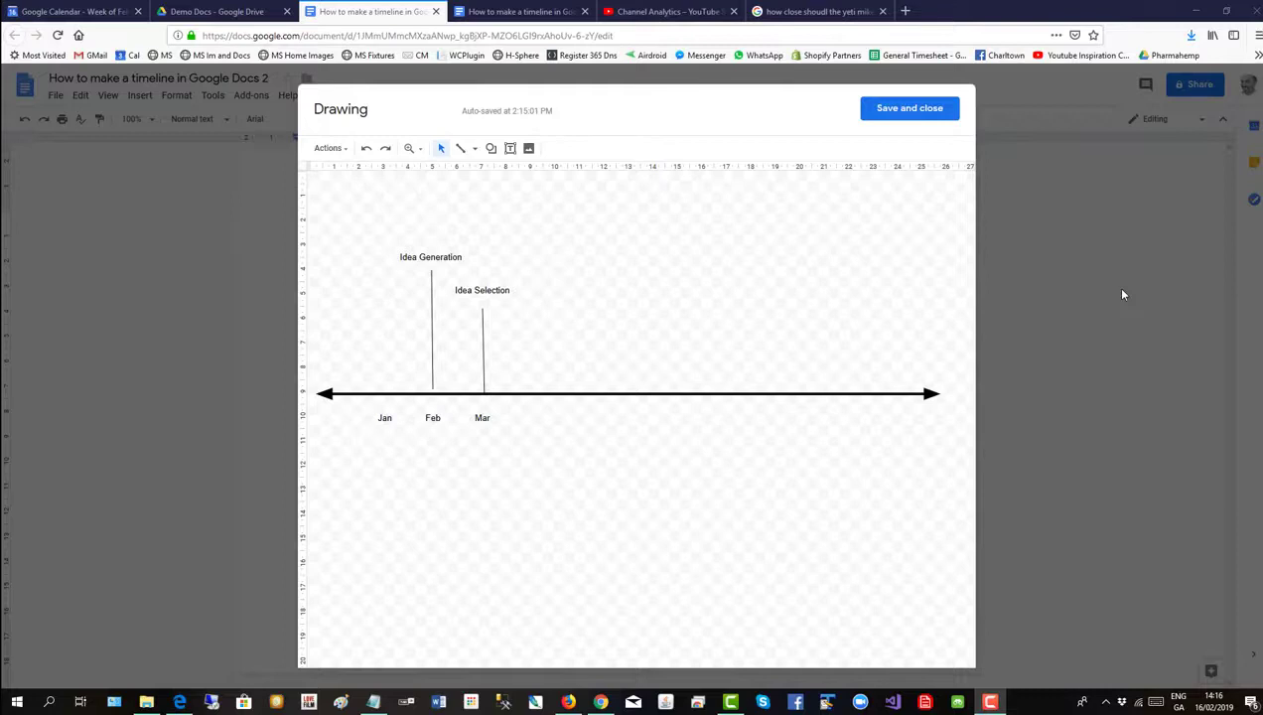
# Insert a clear glass bulb image from the "lightbulb" web image search and shrink it to fit just above the "Idea Generation" label.
pyautogui.click(529, 149)
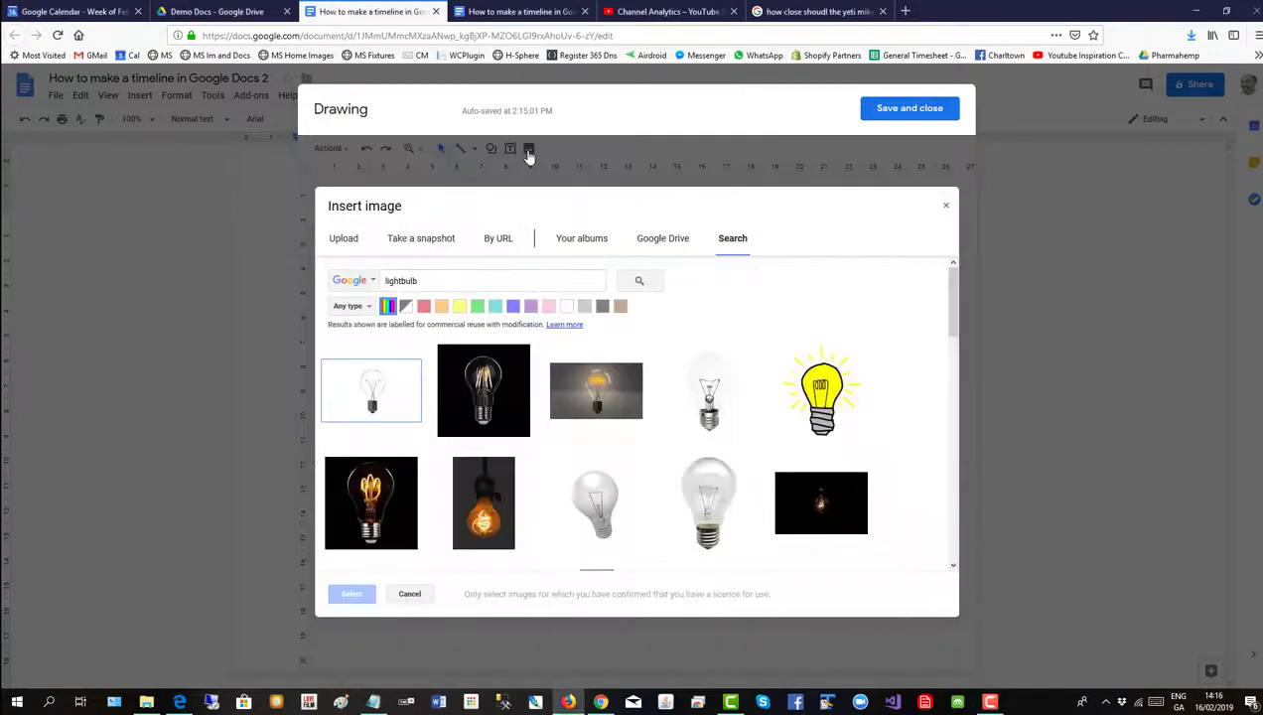
pyautogui.click(452, 283)
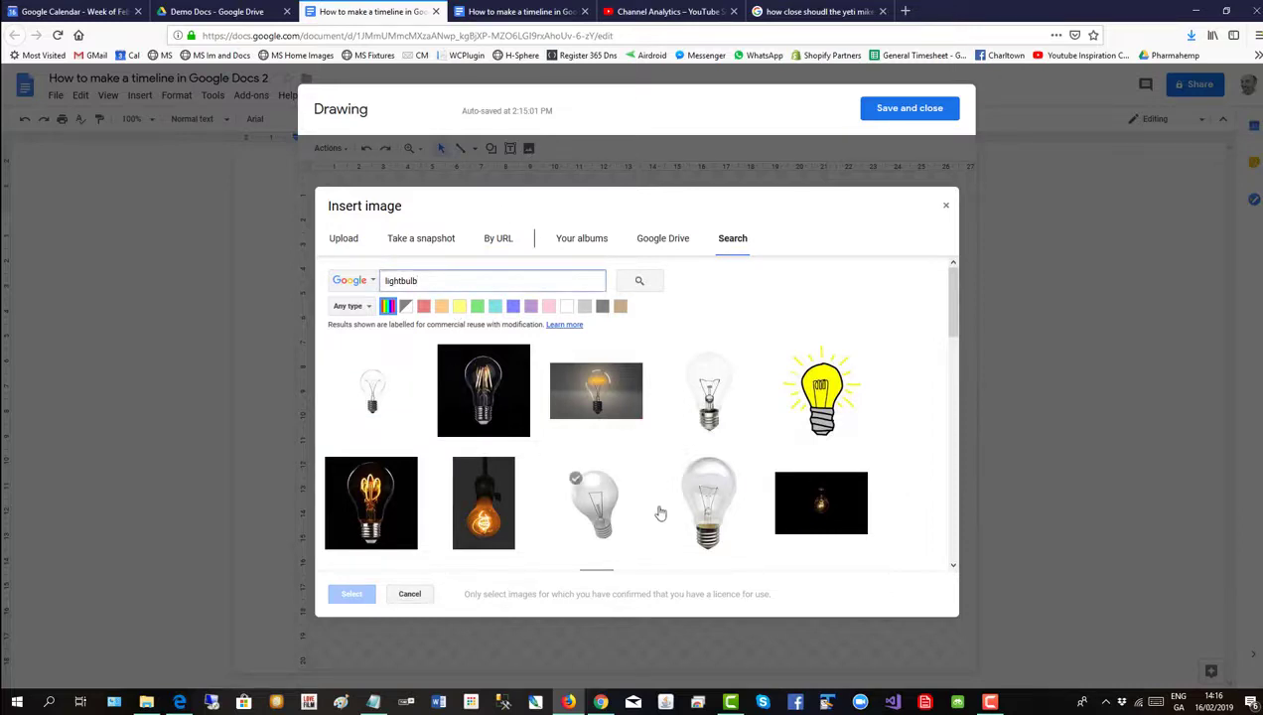
pyautogui.click(700, 511)
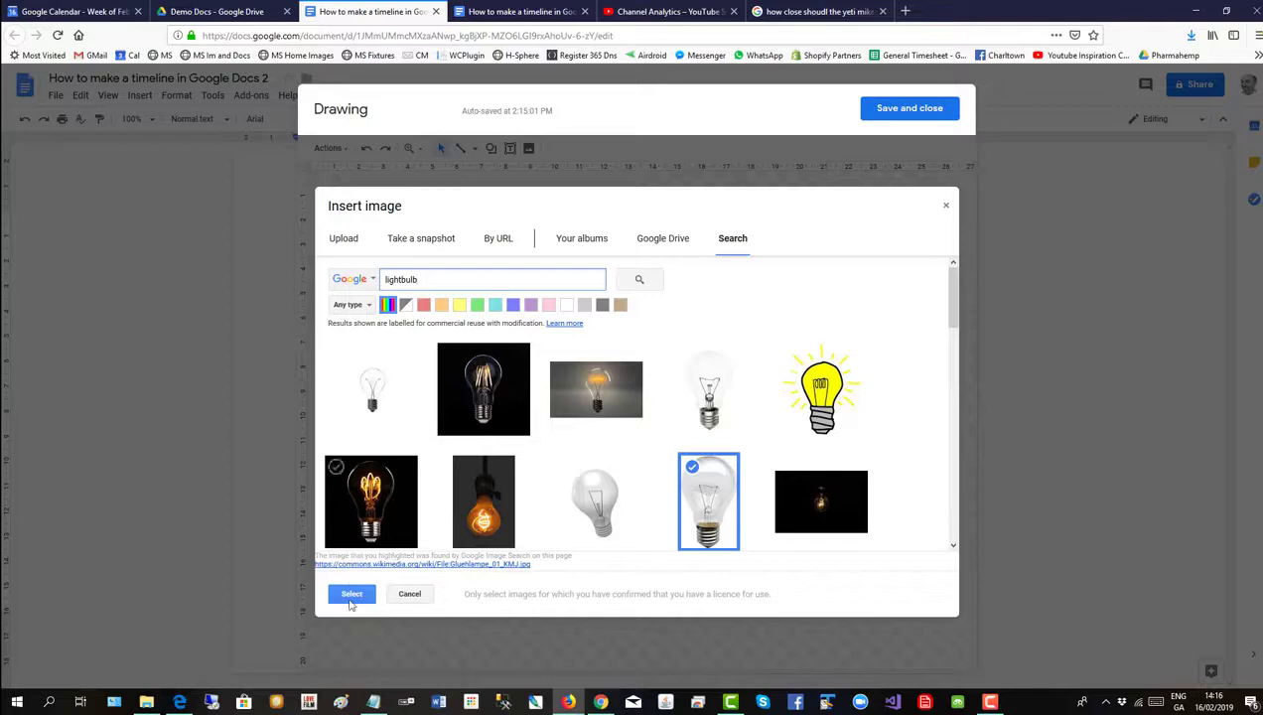
pyautogui.click(351, 594)
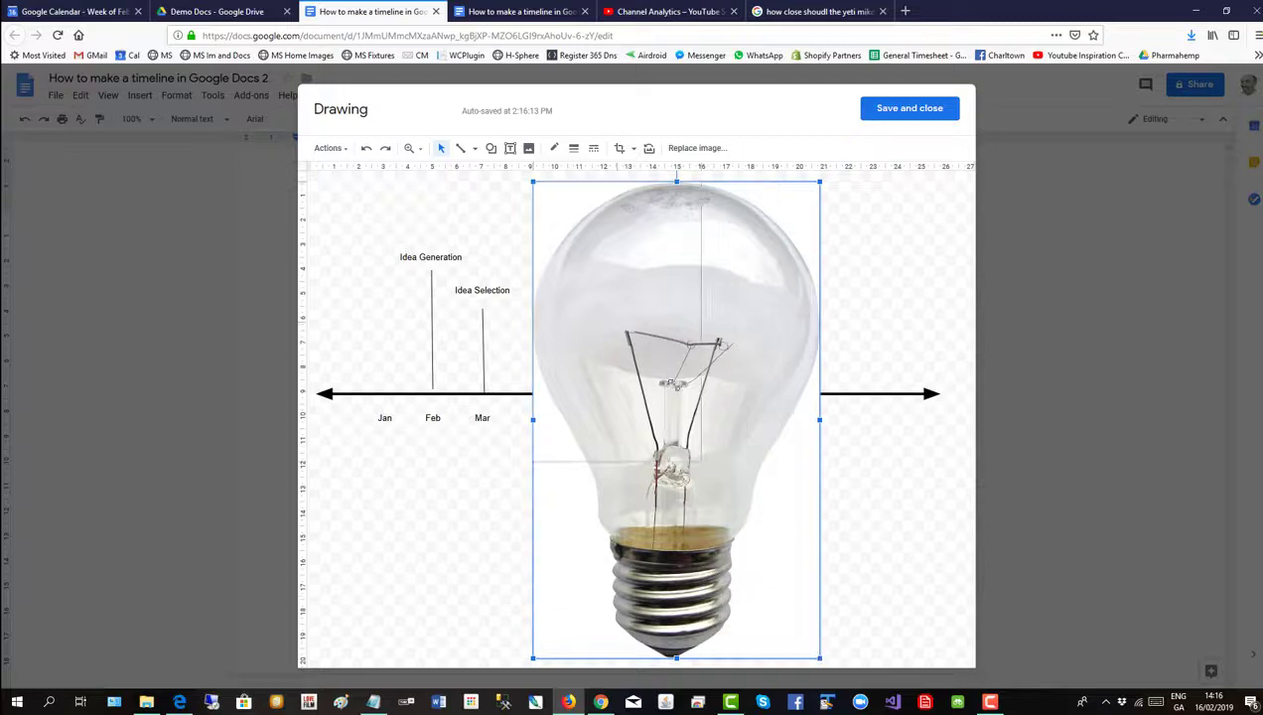
pyautogui.moveTo(819, 655); pyautogui.dragTo(441, 218)
pyautogui.click(584, 241)
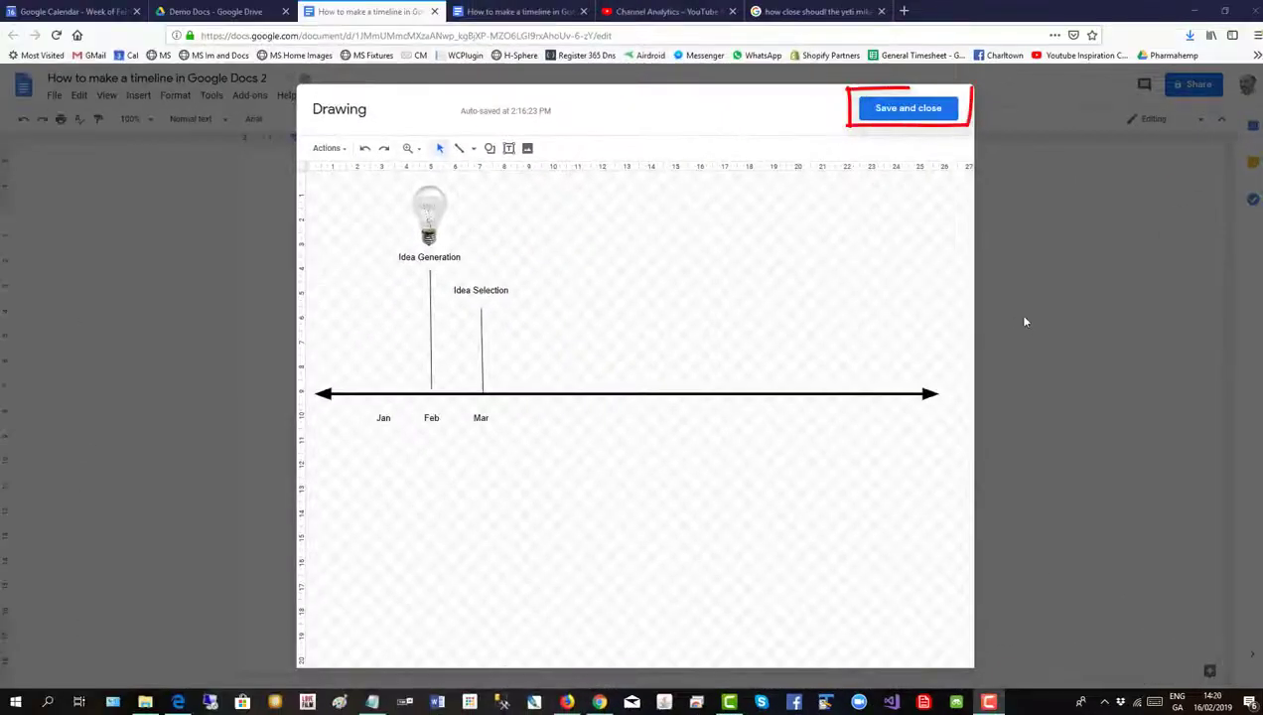
# Save the drawing into the document and reopen it for editing.
pyautogui.click(911, 116)
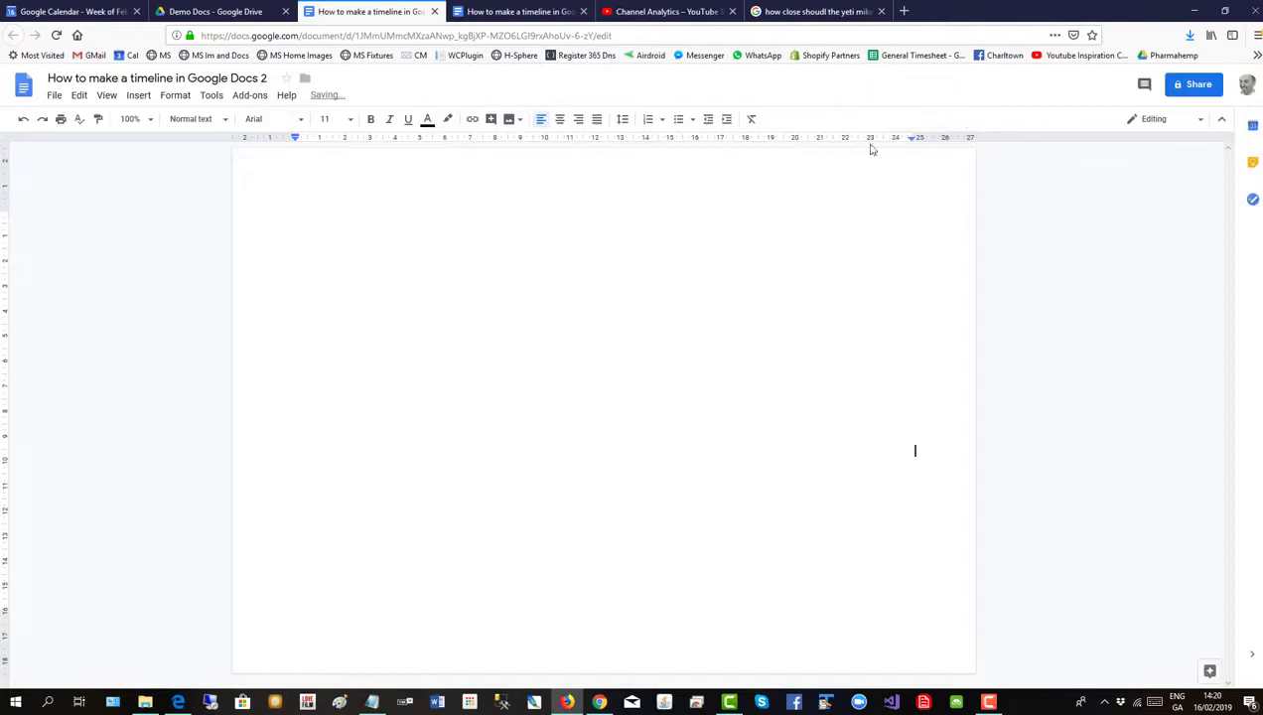
pyautogui.click(562, 389)
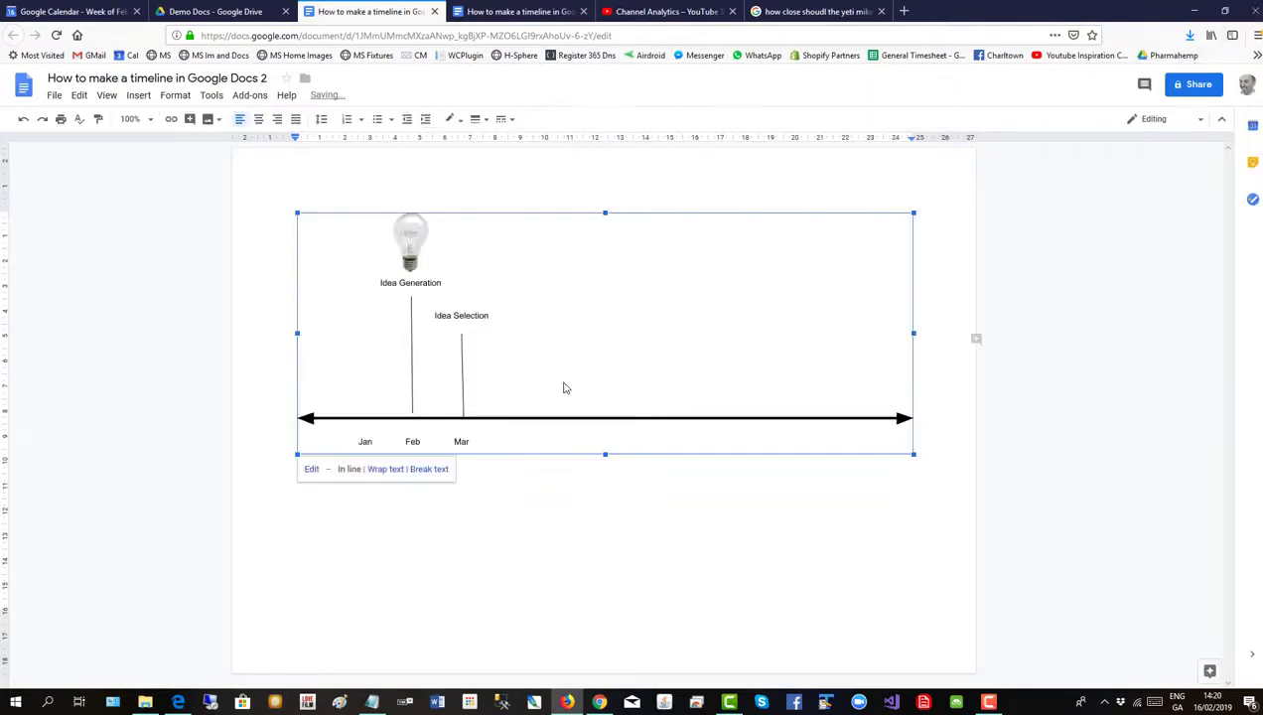
pyautogui.doubleClick(628, 379)
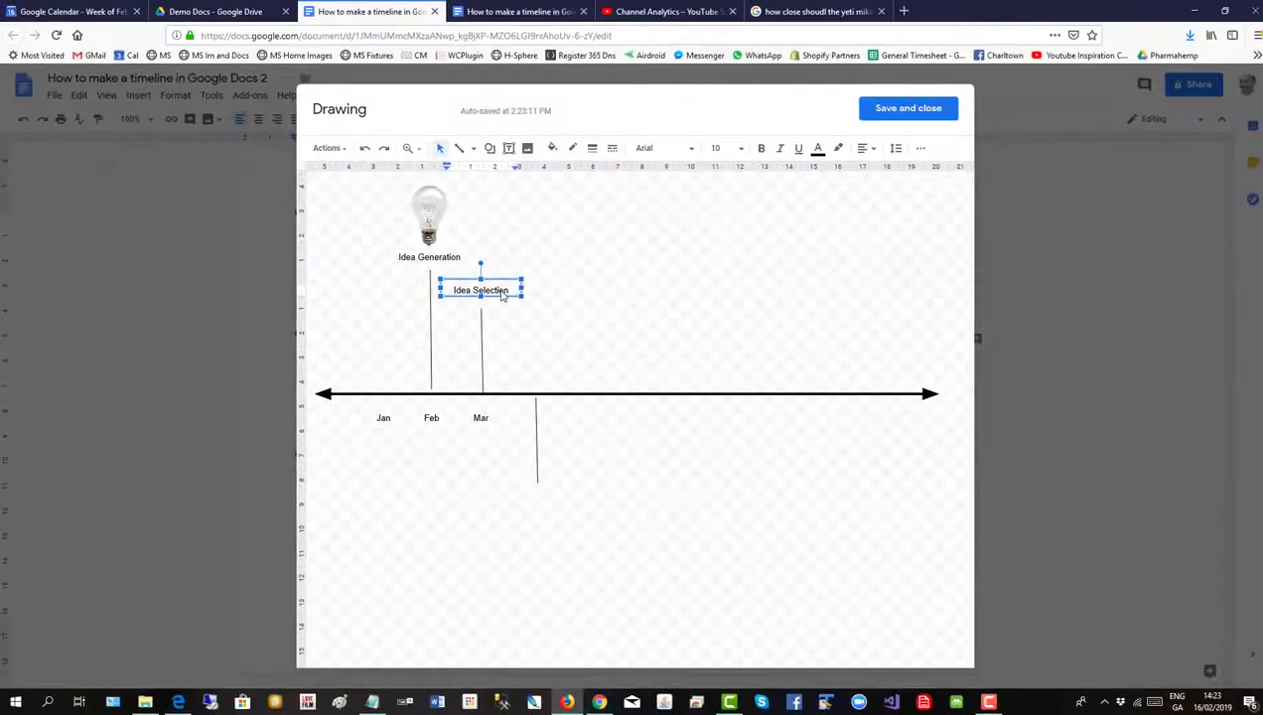
# Duplicate the "Idea Selection" label, place the copy at the lower end of the line below the timeline, and change its text to "Business analysis".
pyautogui.hotkey('ctrl', 'v')
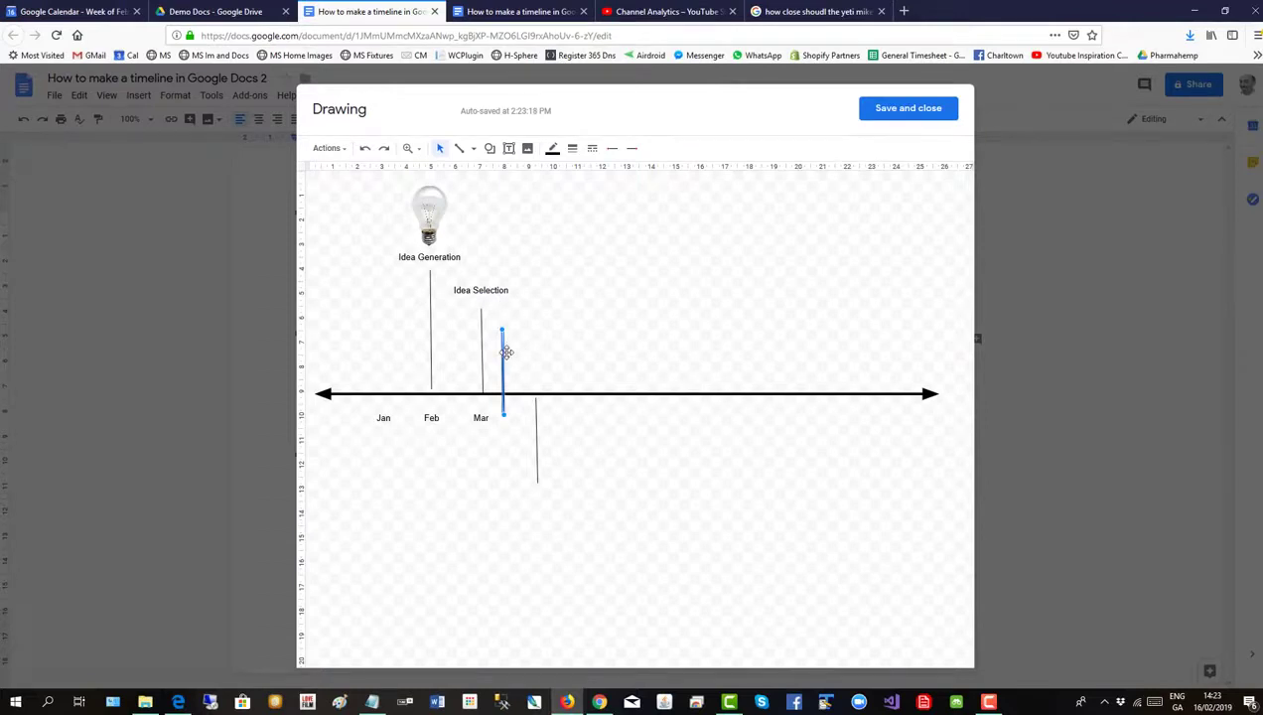
pyautogui.press('Delete')
pyautogui.click(491, 283)
pyautogui.hotkey('ctrl', 'd')
pyautogui.moveTo(522, 303); pyautogui.dragTo(563, 500)
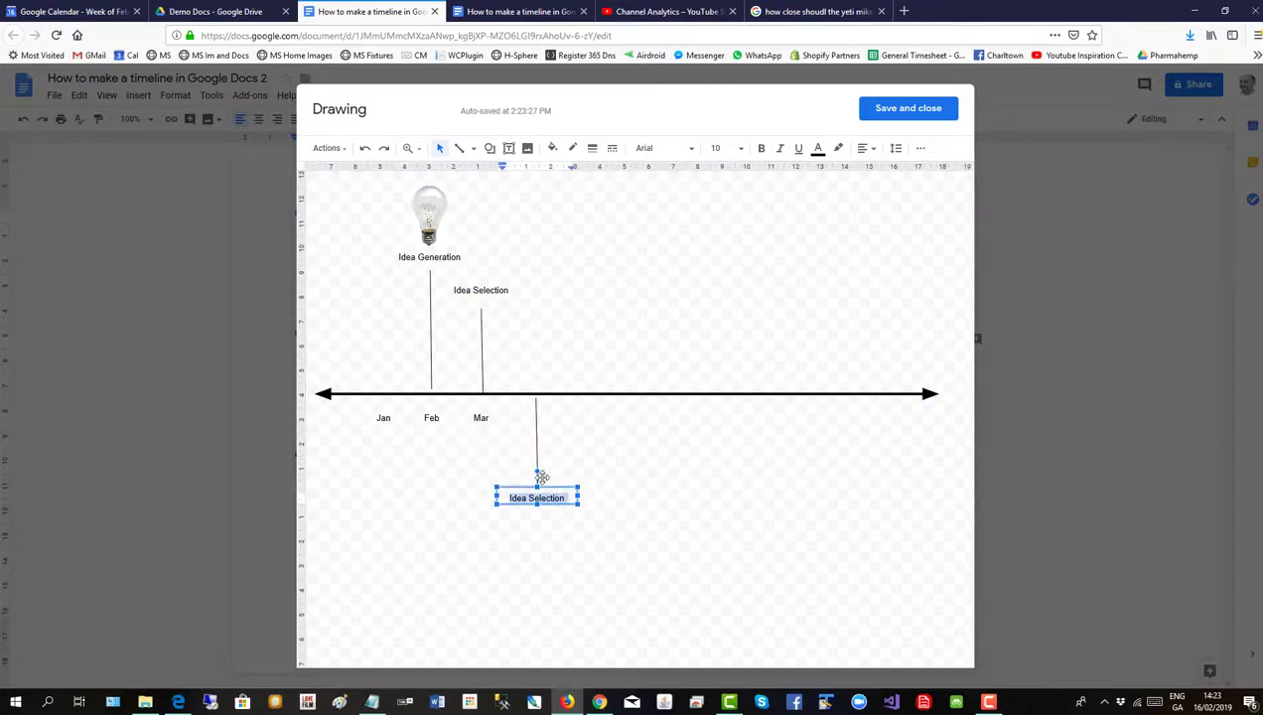
pyautogui.write('Business analysis')
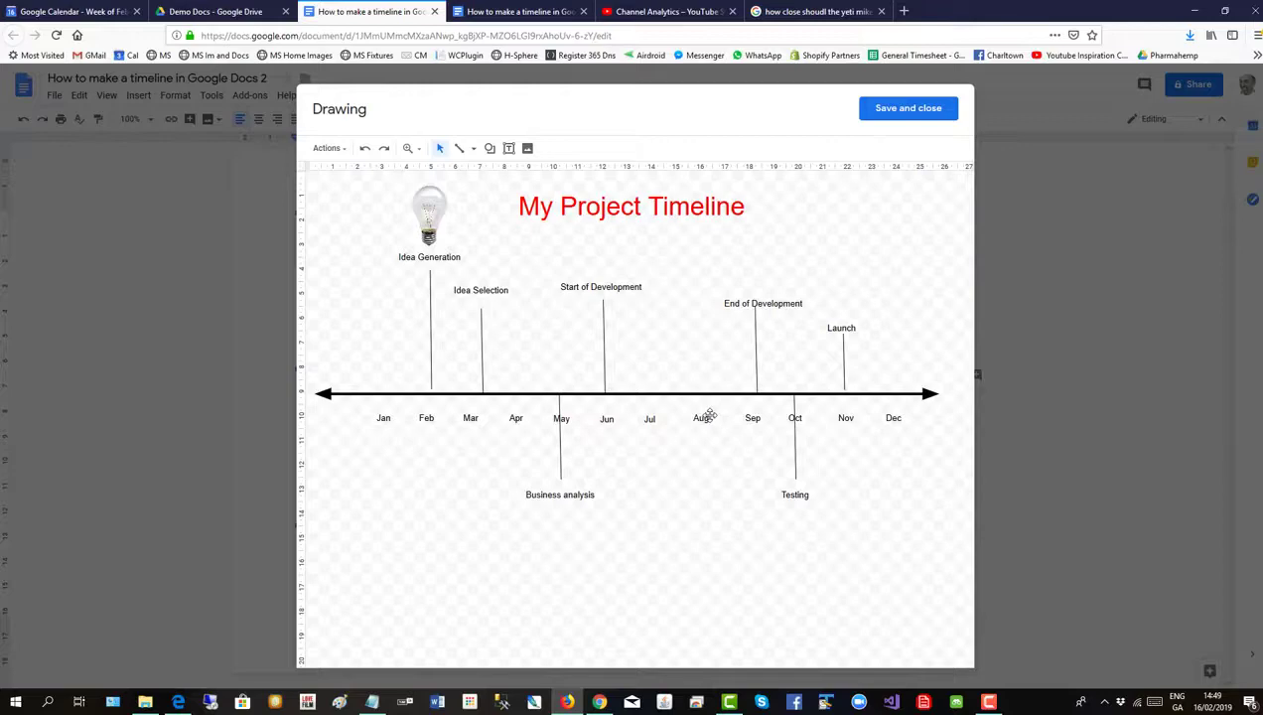
# Move the Sep label to line up with the "End of Development" line and the row of month labels.
pyautogui.click(707, 414)
pyautogui.moveTo(726, 420); pyautogui.dragTo(730, 422)
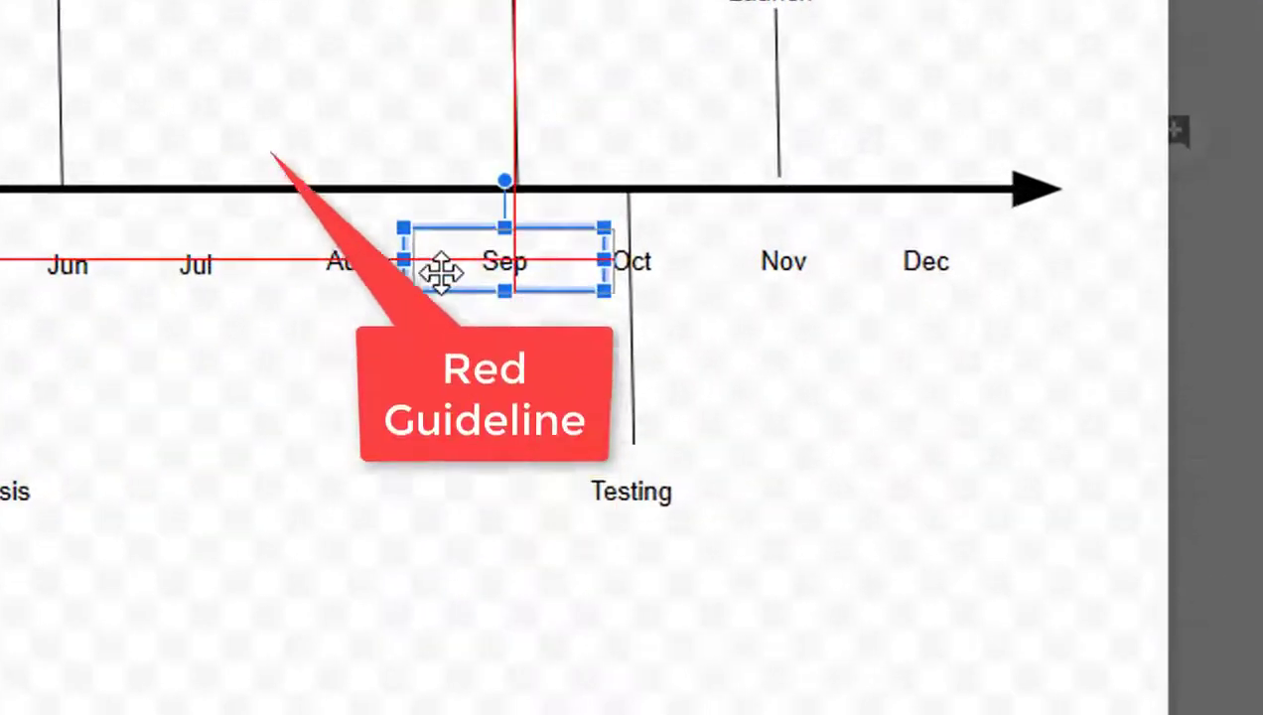
pyautogui.moveTo(441, 270); pyautogui.dragTo(436, 268)
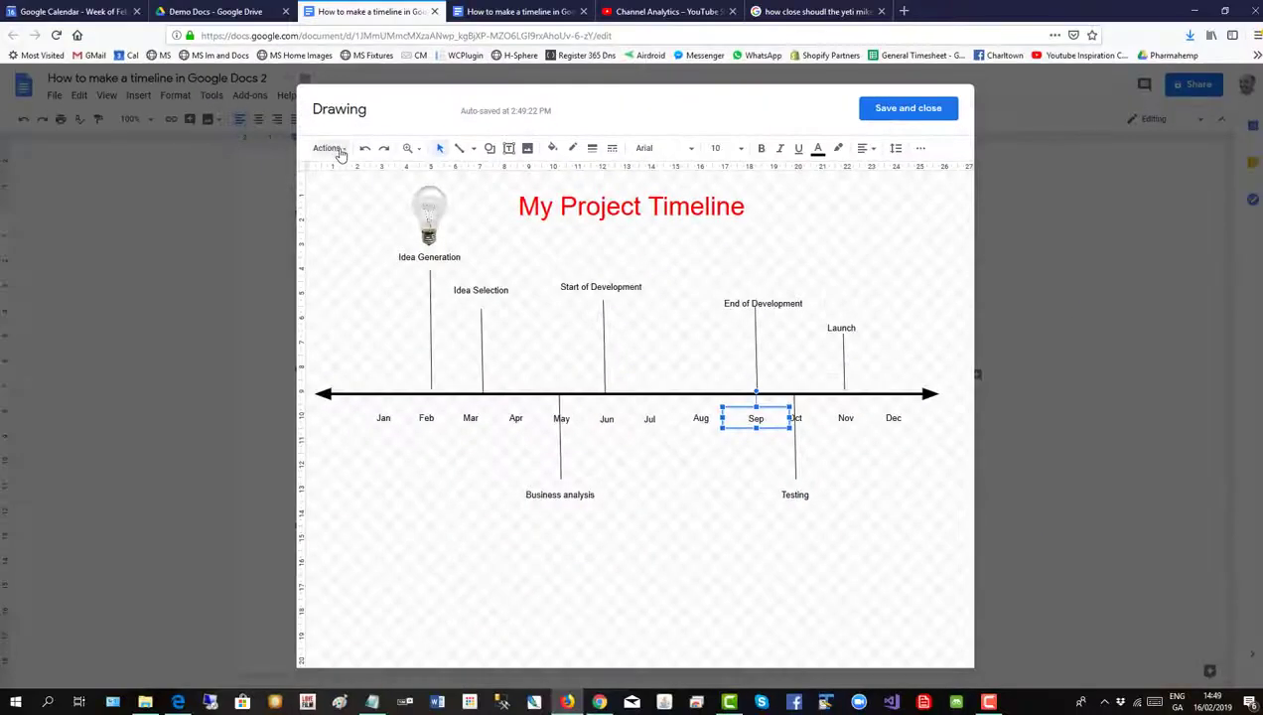
pyautogui.click(328, 148)
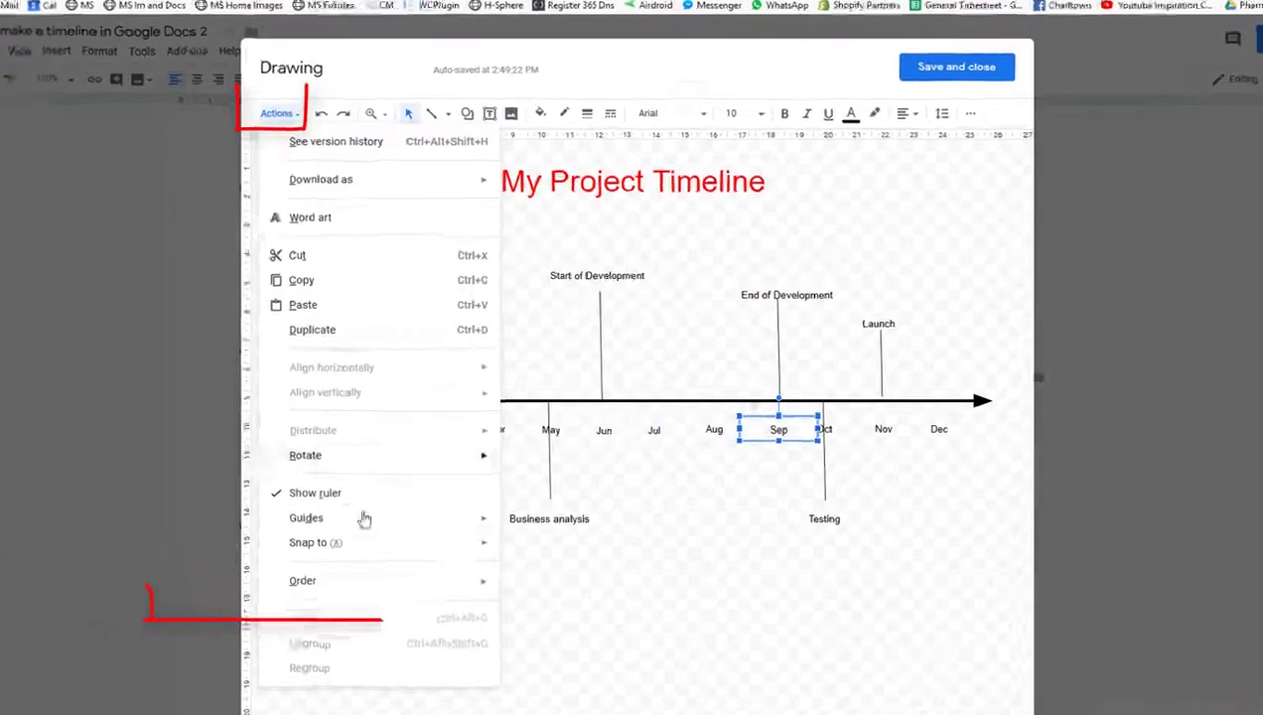
pyautogui.moveTo(406, 515)
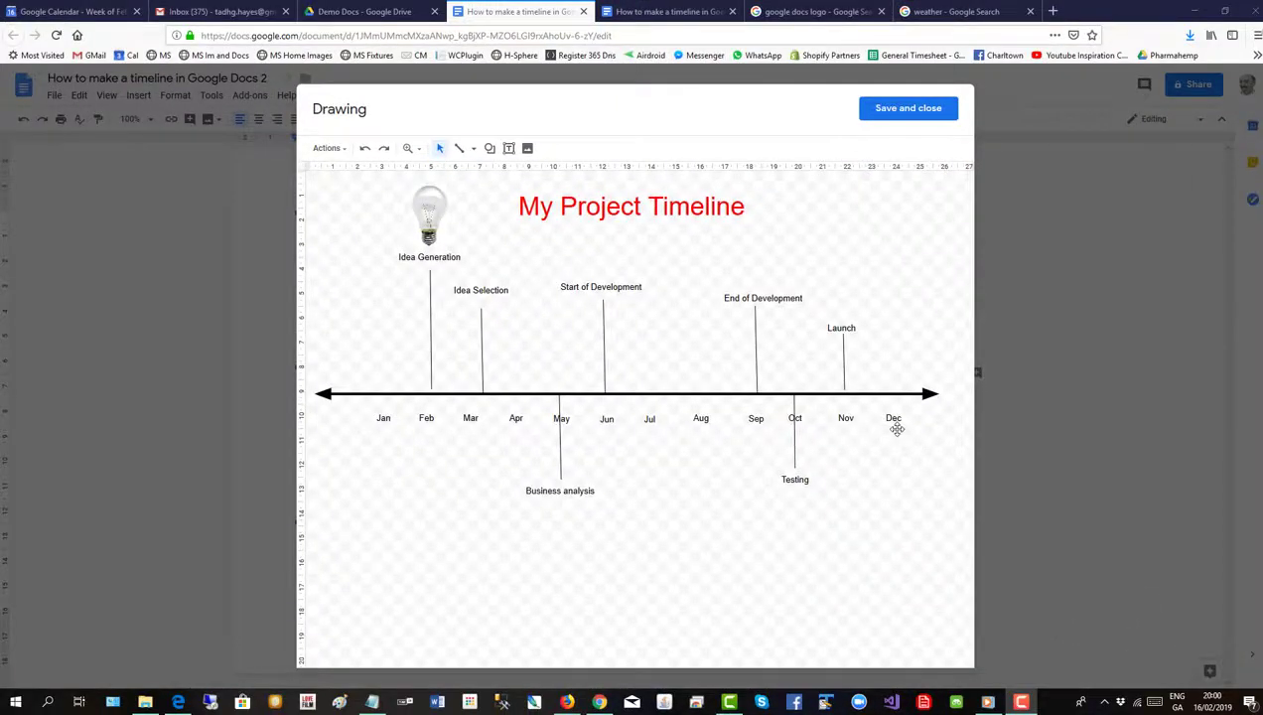
# Add a vertical guide and a horizontal guide to the drawing.
pyautogui.click(412, 148)
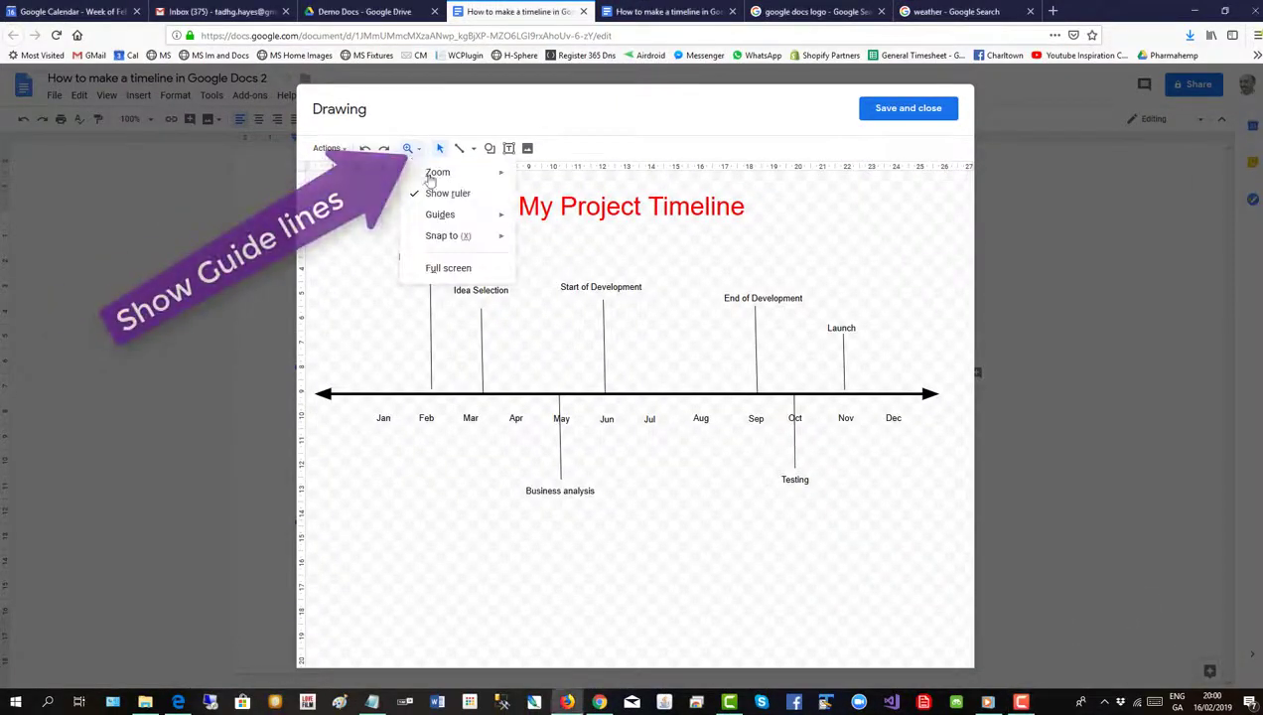
pyautogui.moveTo(465, 215)
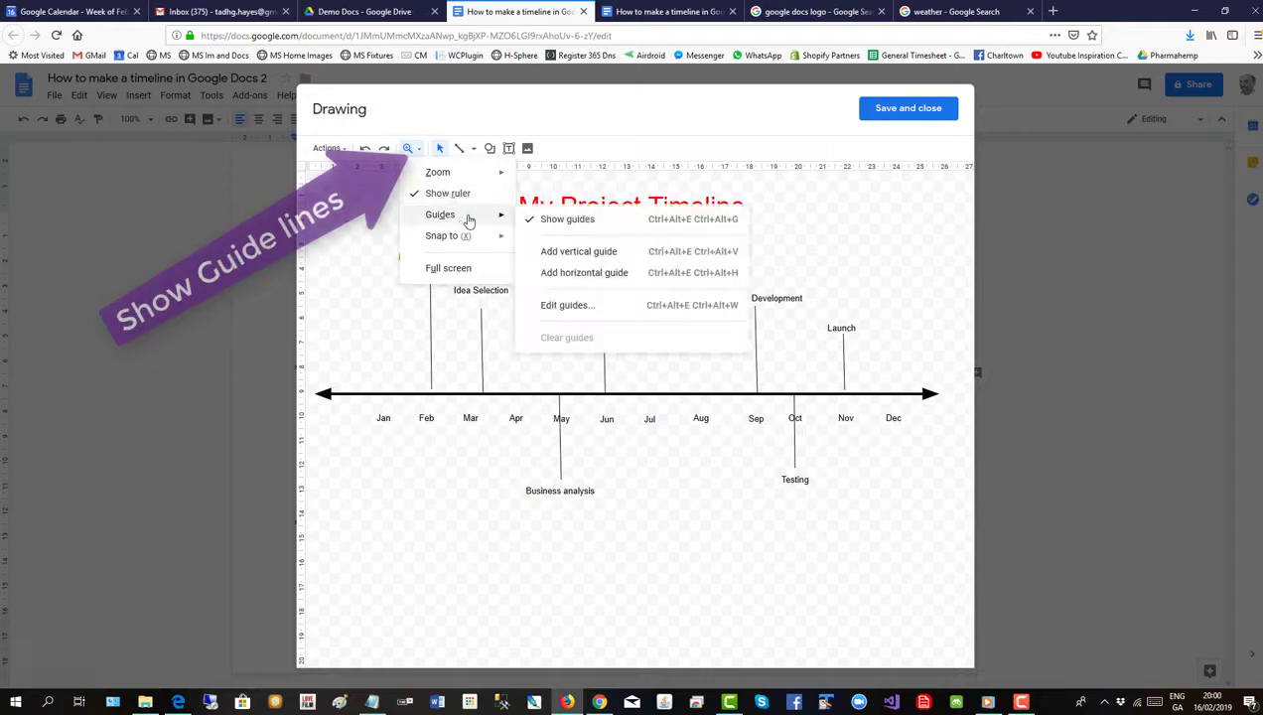
pyautogui.click(577, 251)
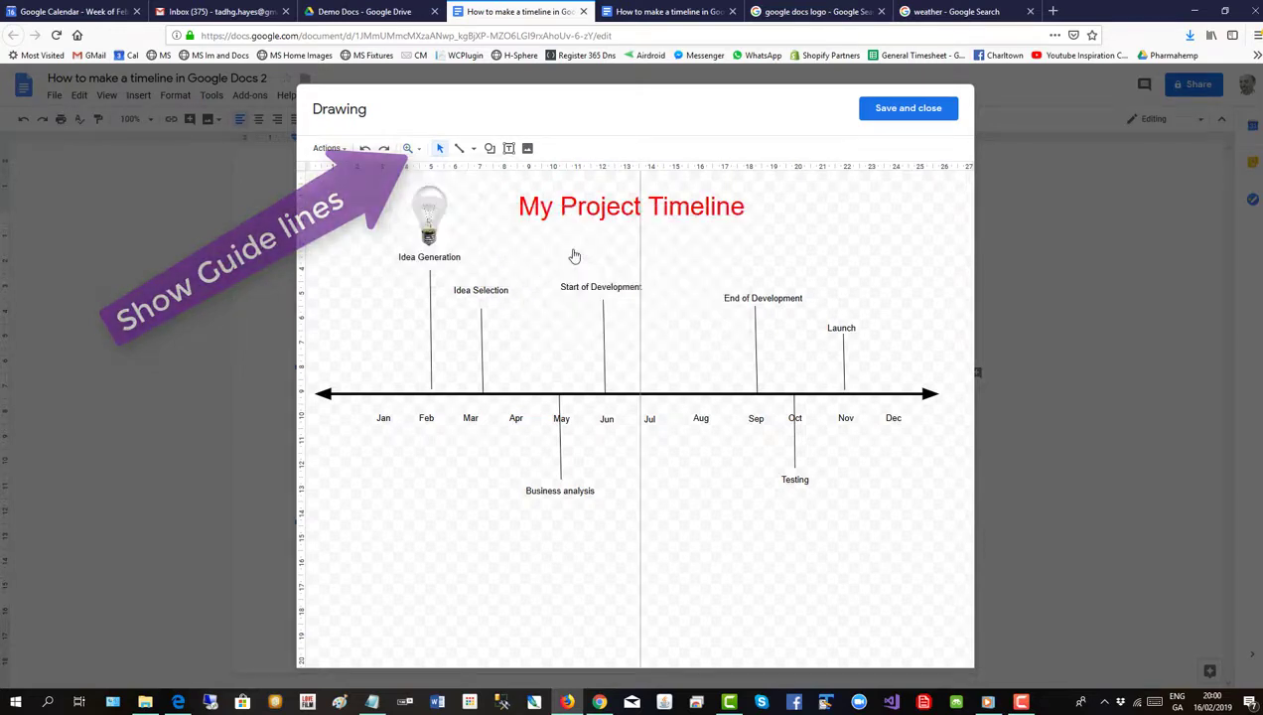
pyautogui.click(413, 148)
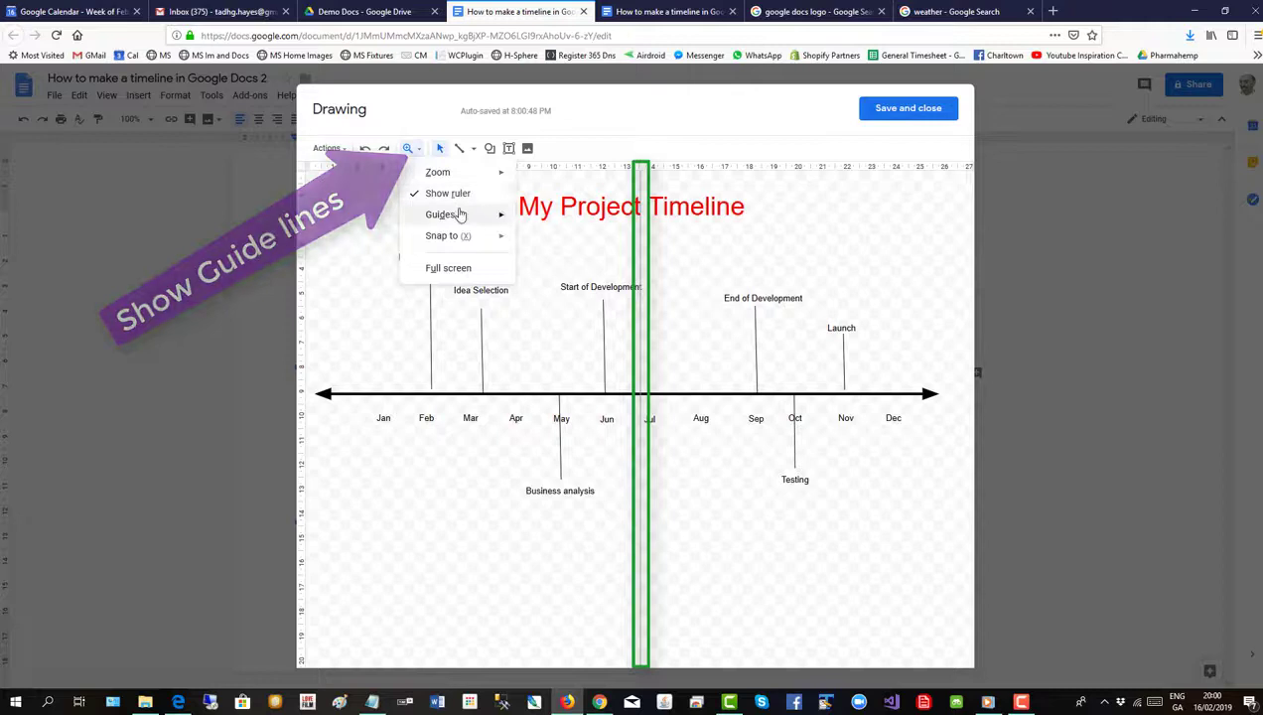
pyautogui.moveTo(460, 214)
pyautogui.click(596, 272)
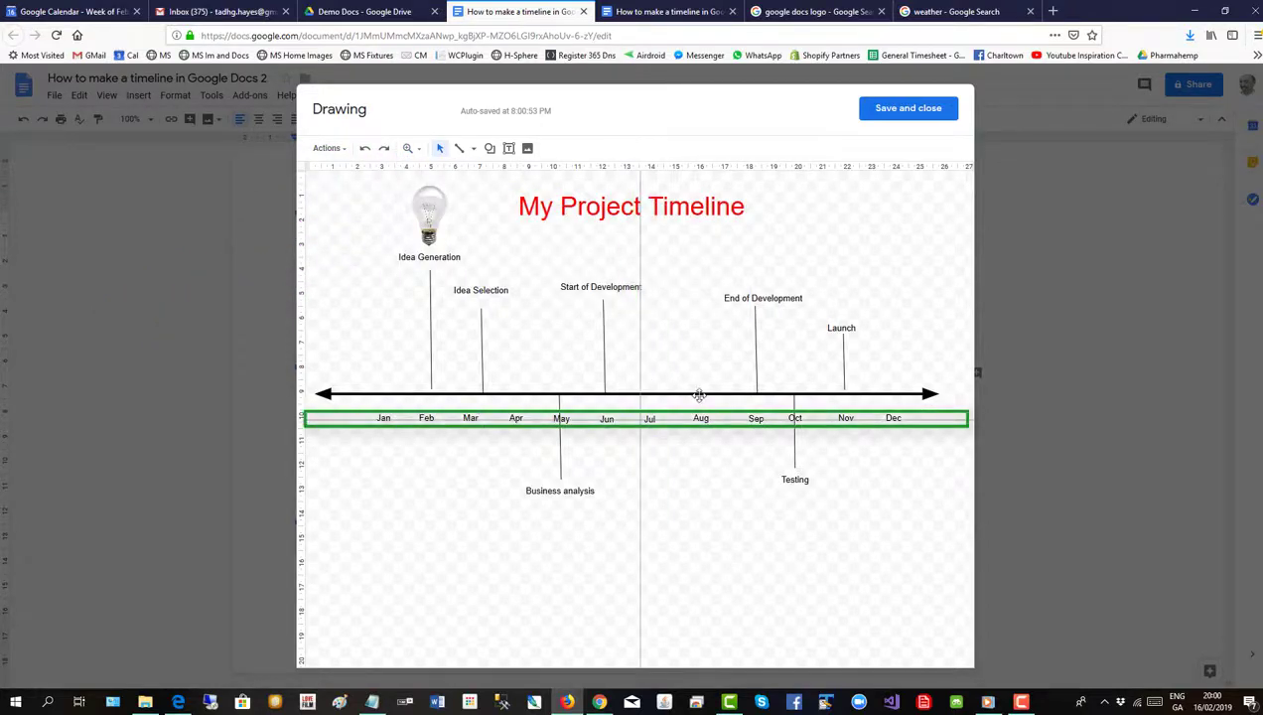